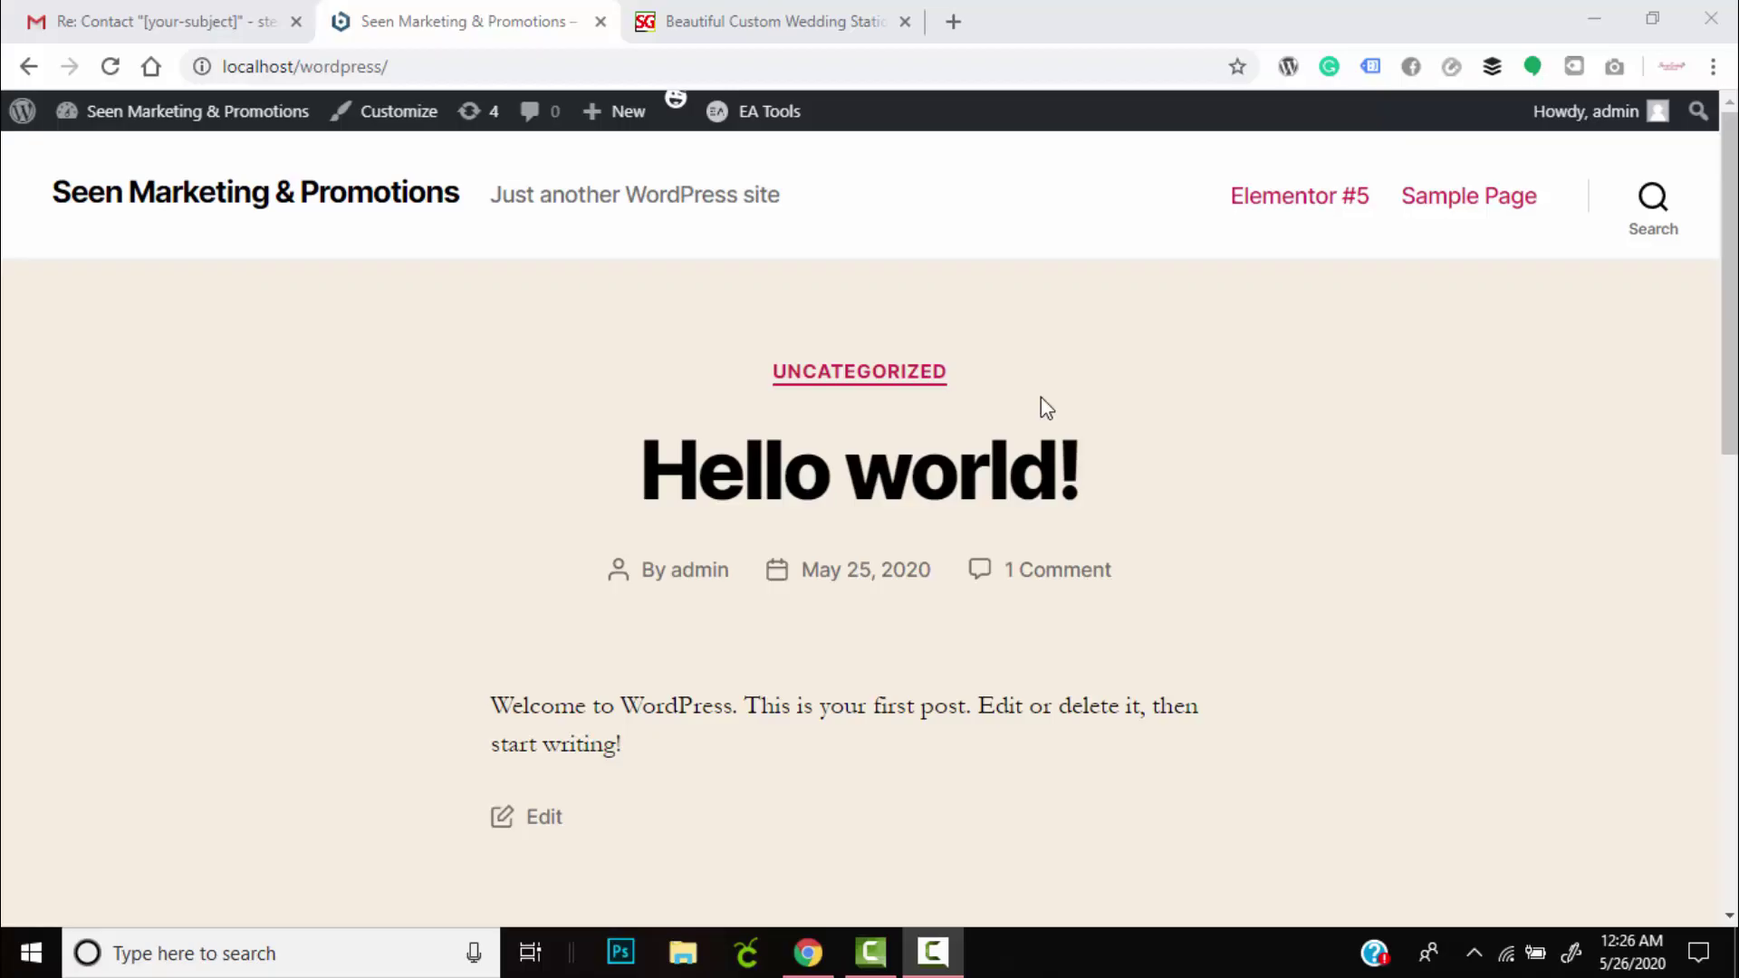
Search Google for 'bitnami wordpress' in a new Chrome tab to reach Bitnami's WordPress page.
{"action": "left_click", "coordinate": [1042, 27]}
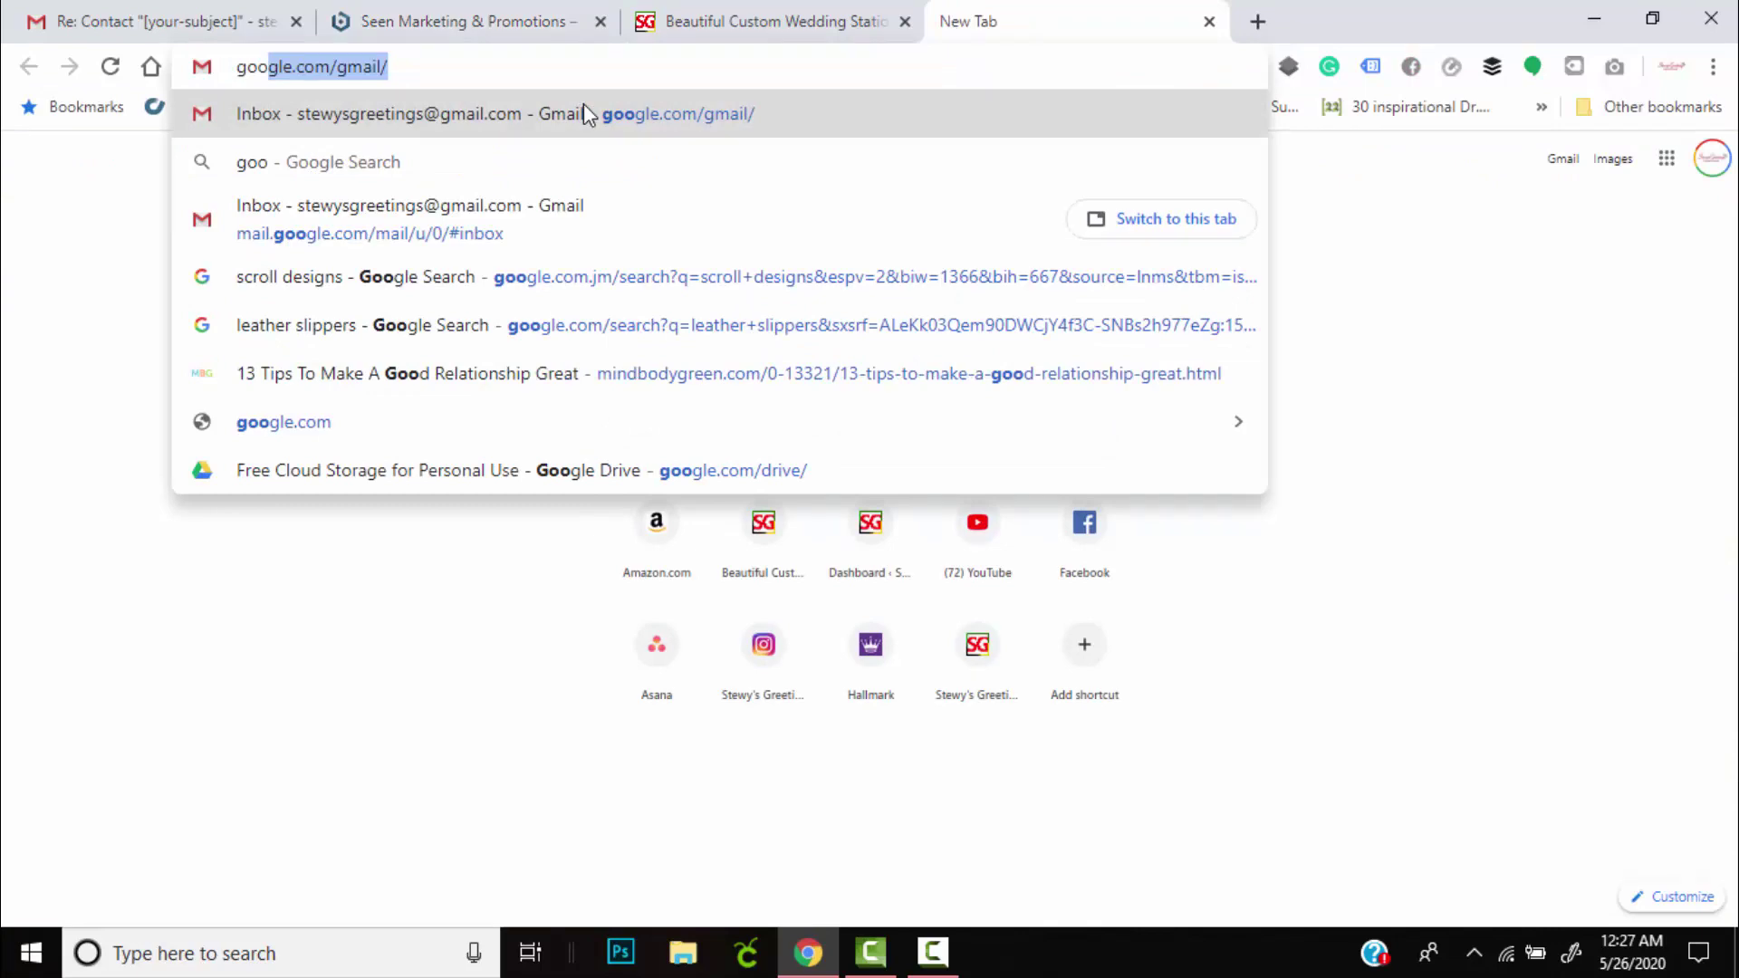
{"action": "key", "text": "End"}
{"action": "key", "text": "BackSpace"}
{"action": "key", "text": "BackSpace"}
{"action": "key", "text": "BackSpace"}
{"action": "key", "text": "BackSpace"}
{"action": "key", "text": "Escape"}
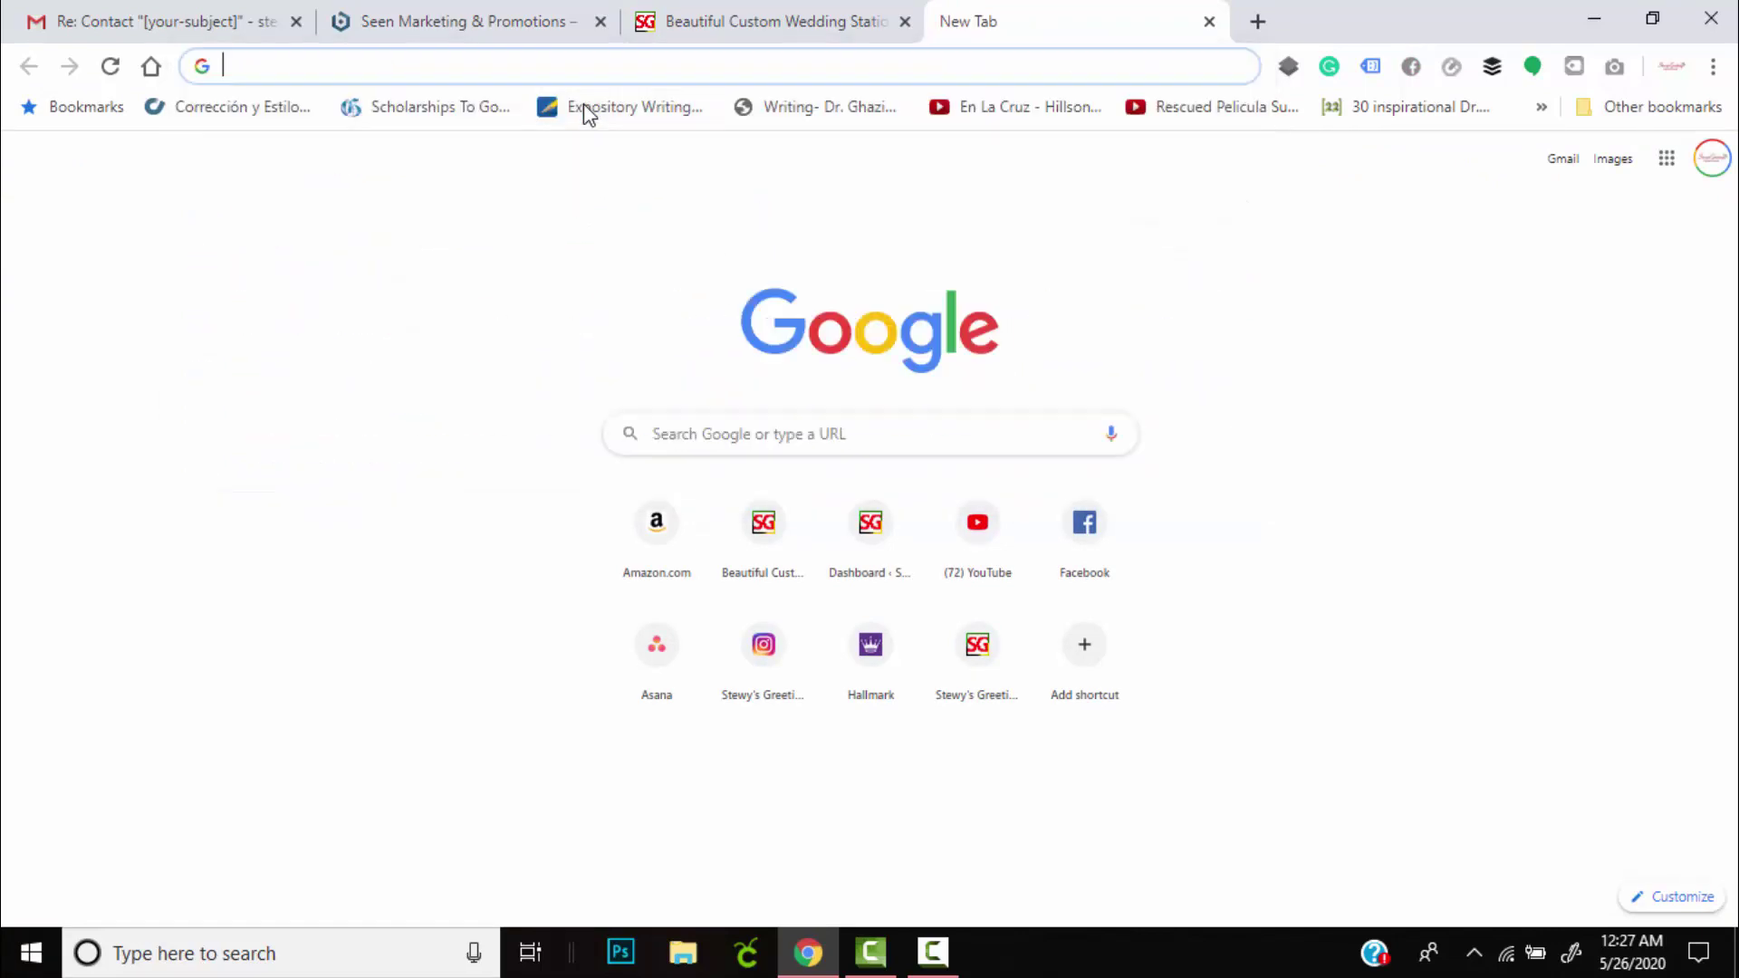
{"action": "type", "text": "bit"}
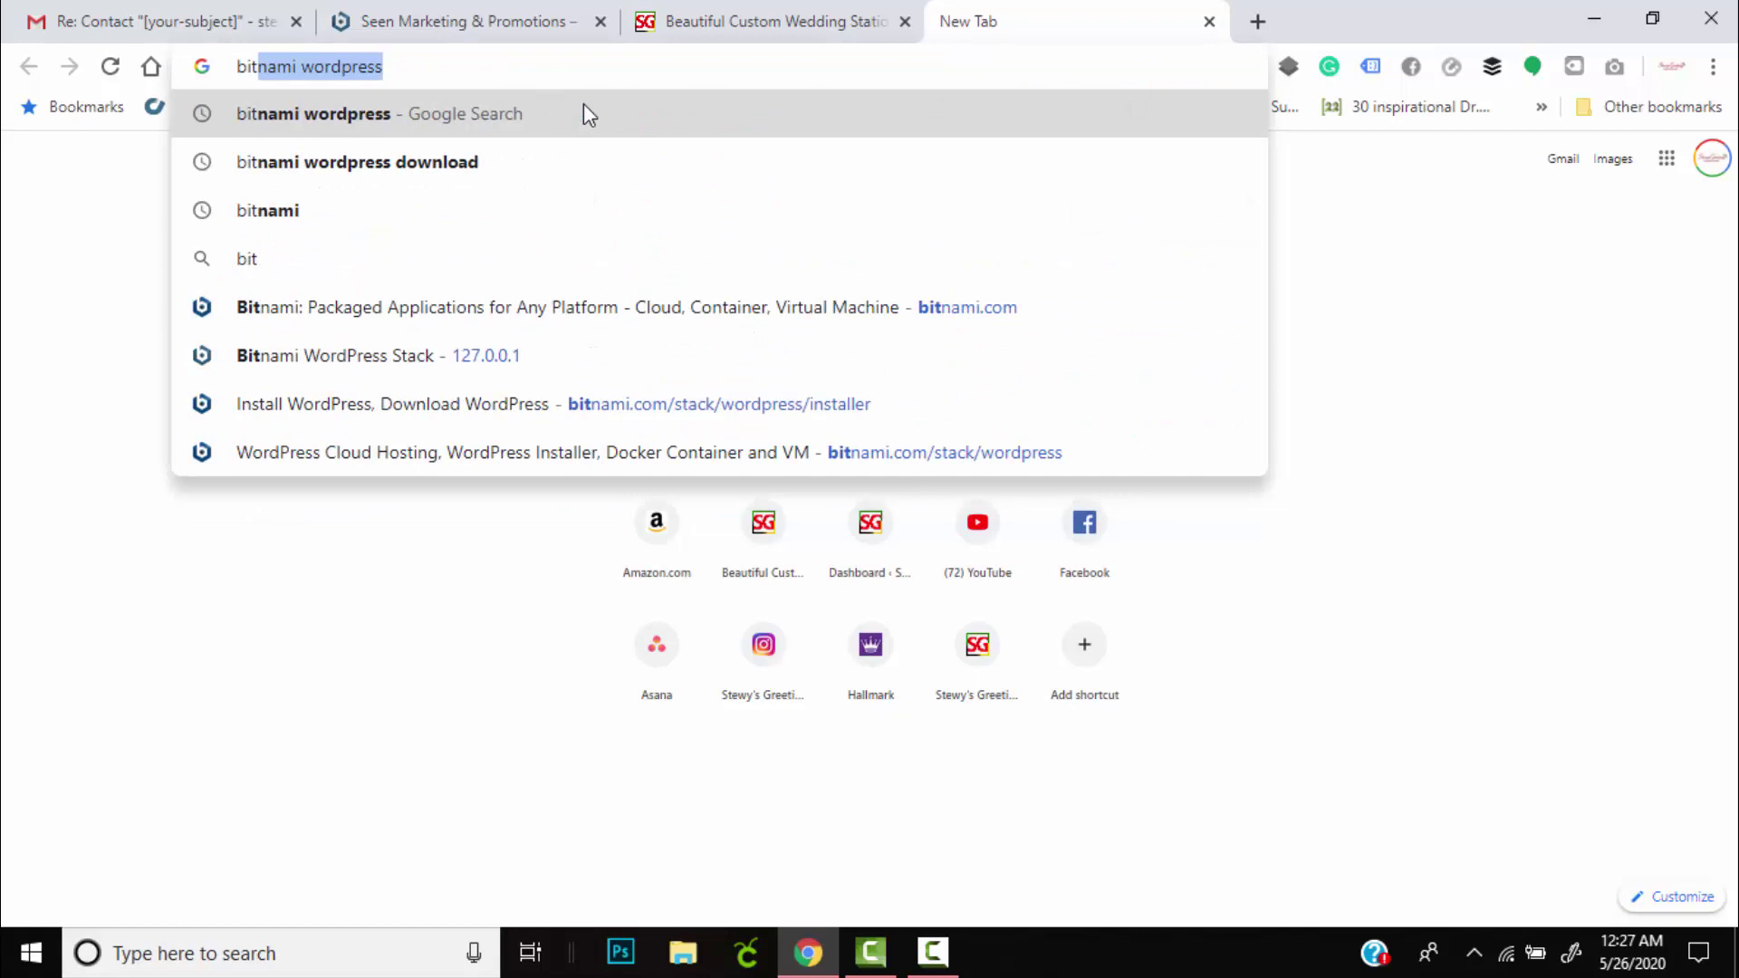
{"action": "key", "text": "End"}
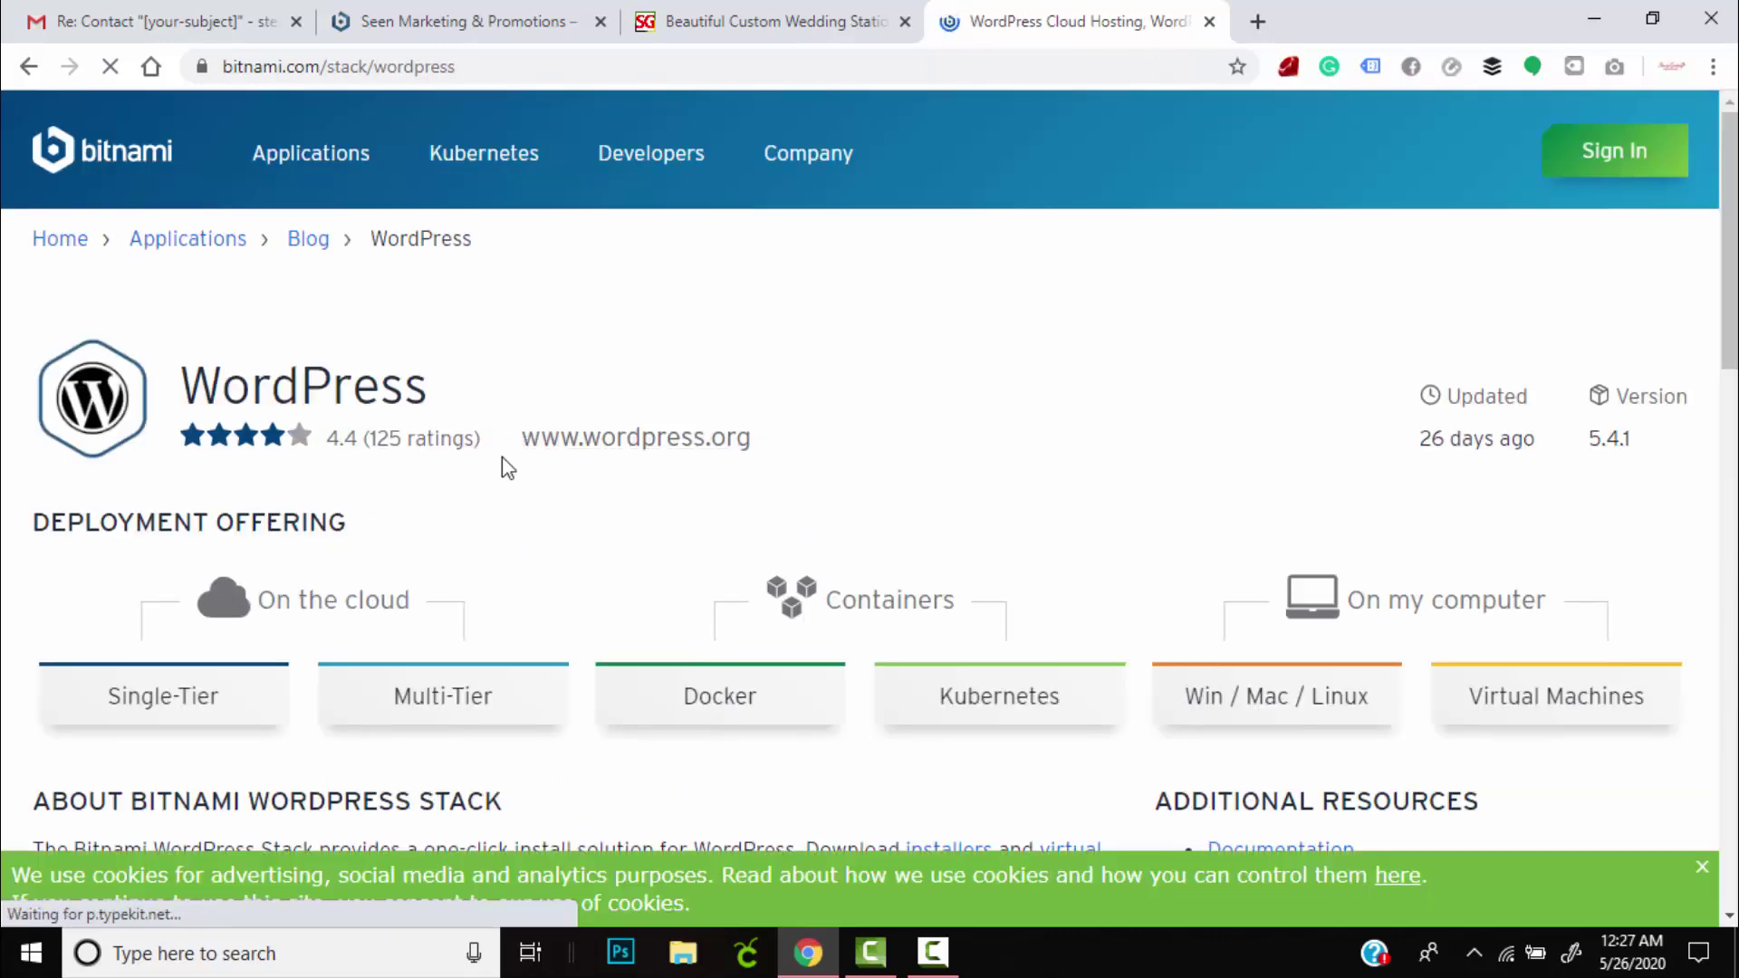
Choose the Win / Mac / Linux option and scroll to the 5.4.1-0 Download Installers list.
{"action": "left_click_drag", "start_coordinate": [1565, 606], "coordinate": [1343, 604]}
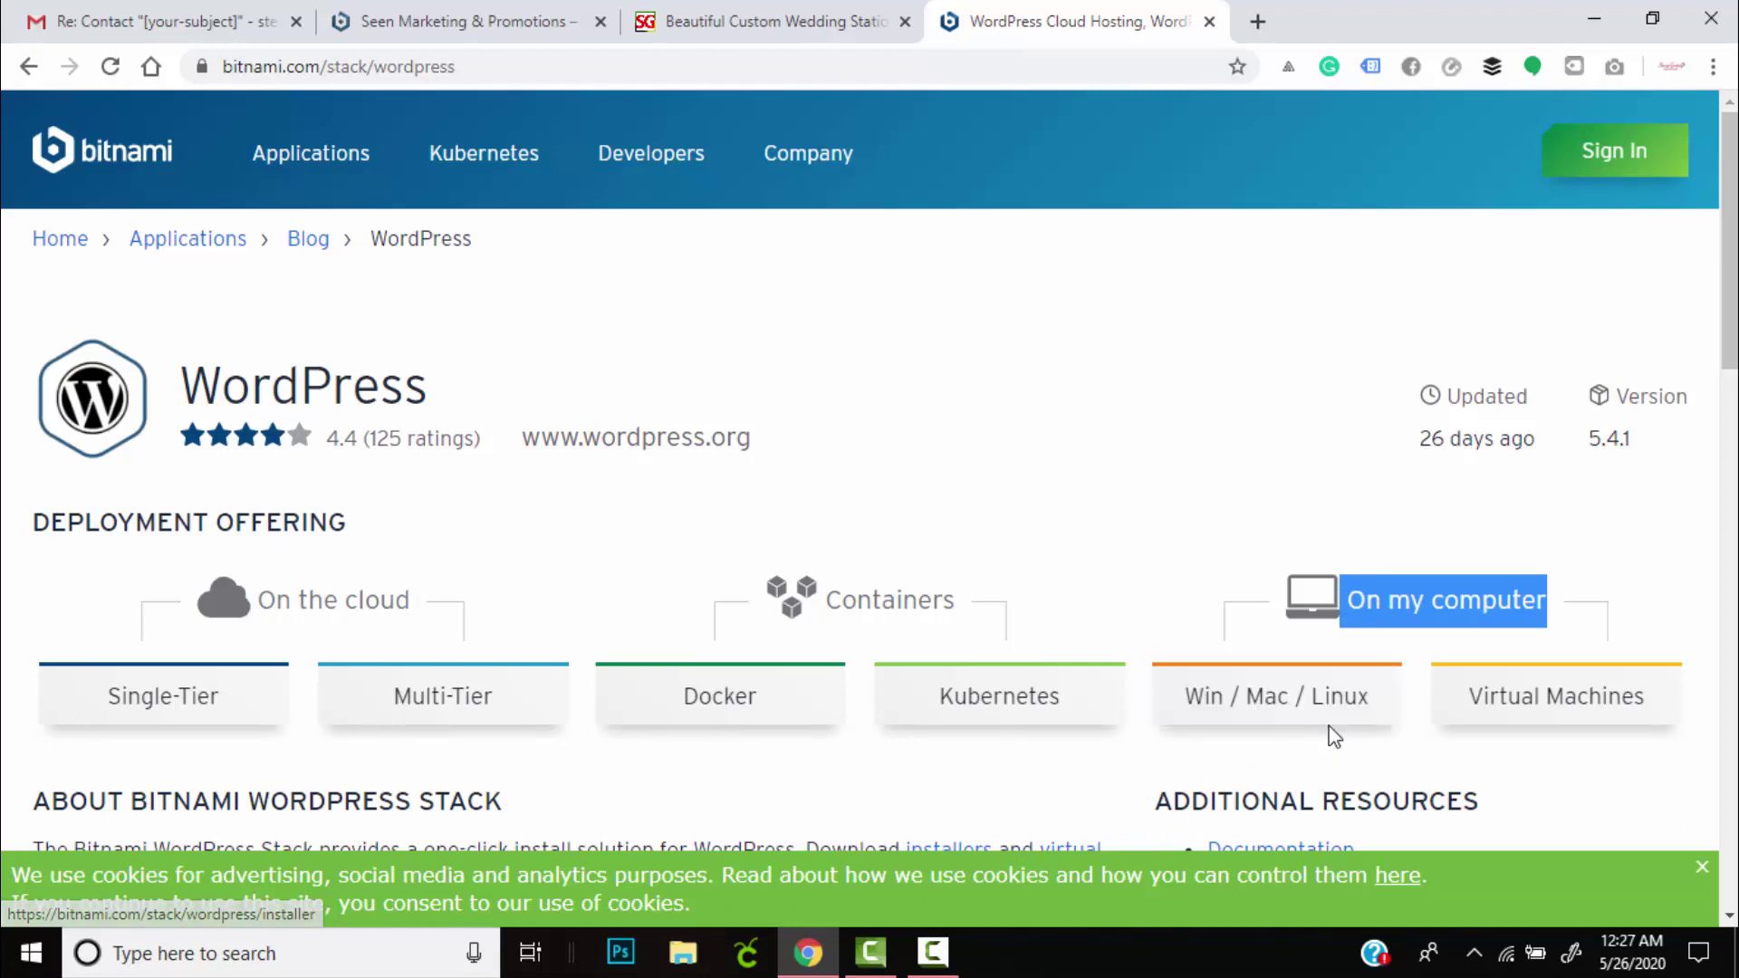
{"action": "left_click", "coordinate": [1266, 711]}
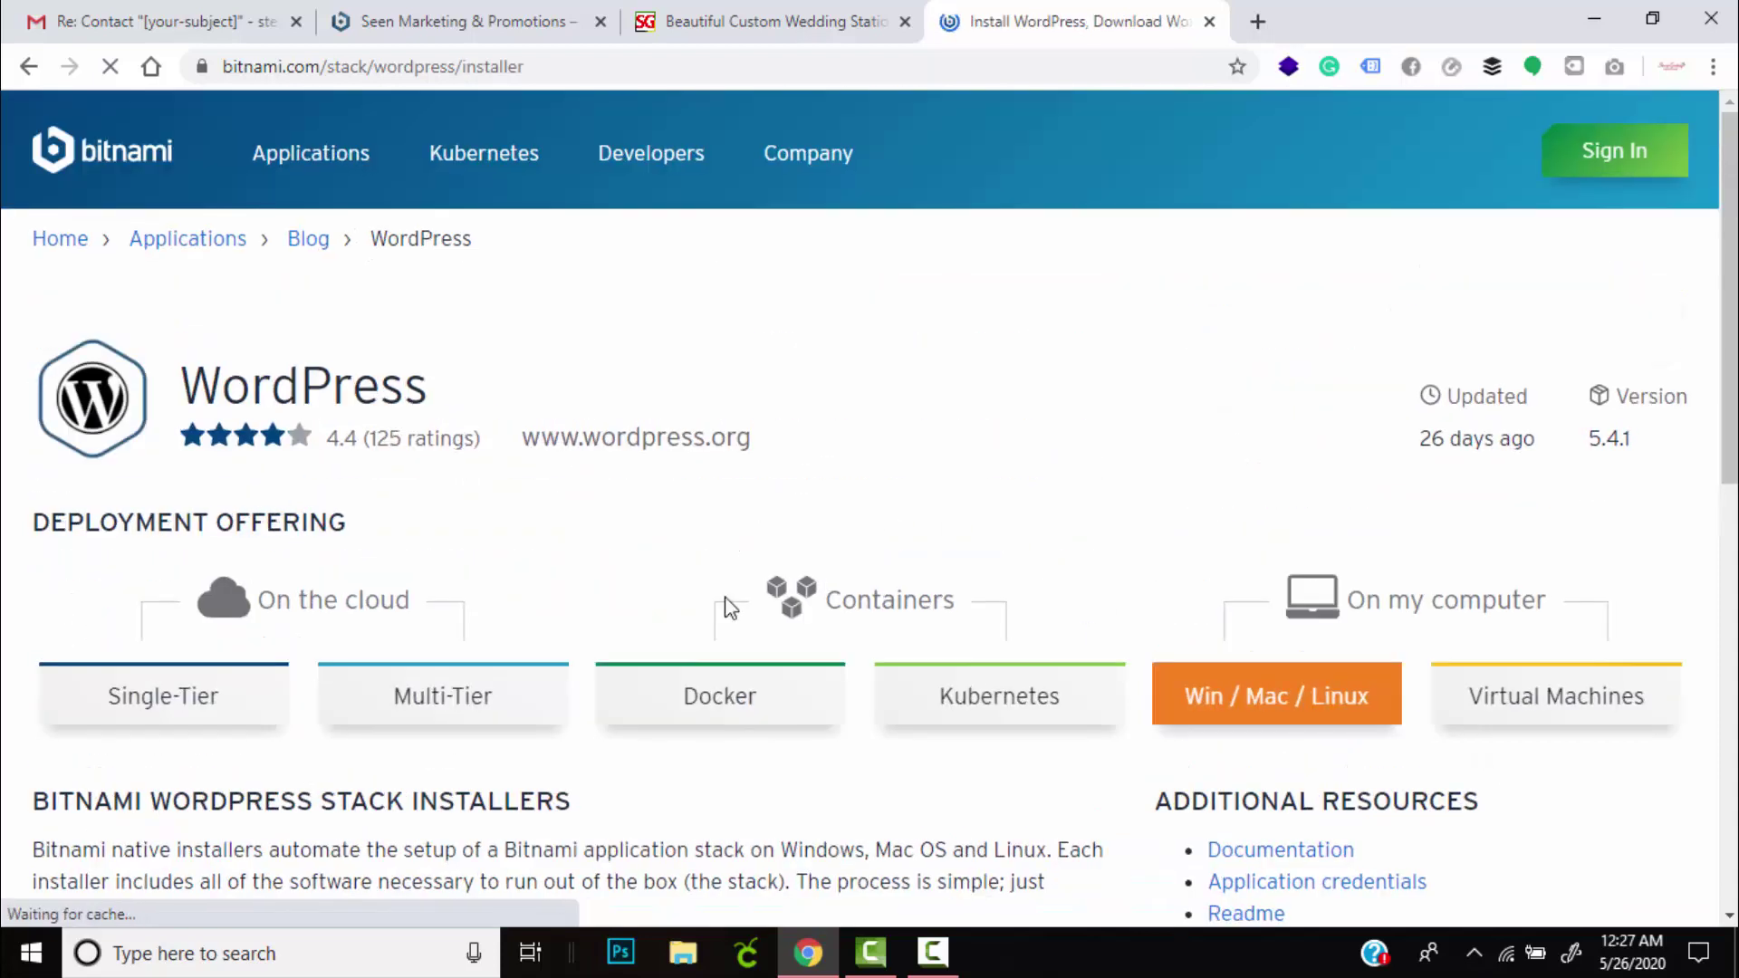
{"action": "scroll", "coordinate": [722, 602], "scroll_direction": "down", "scroll_amount": 2}
{"action": "scroll", "coordinate": [1296, 489], "scroll_direction": "up", "scroll_amount": 1}
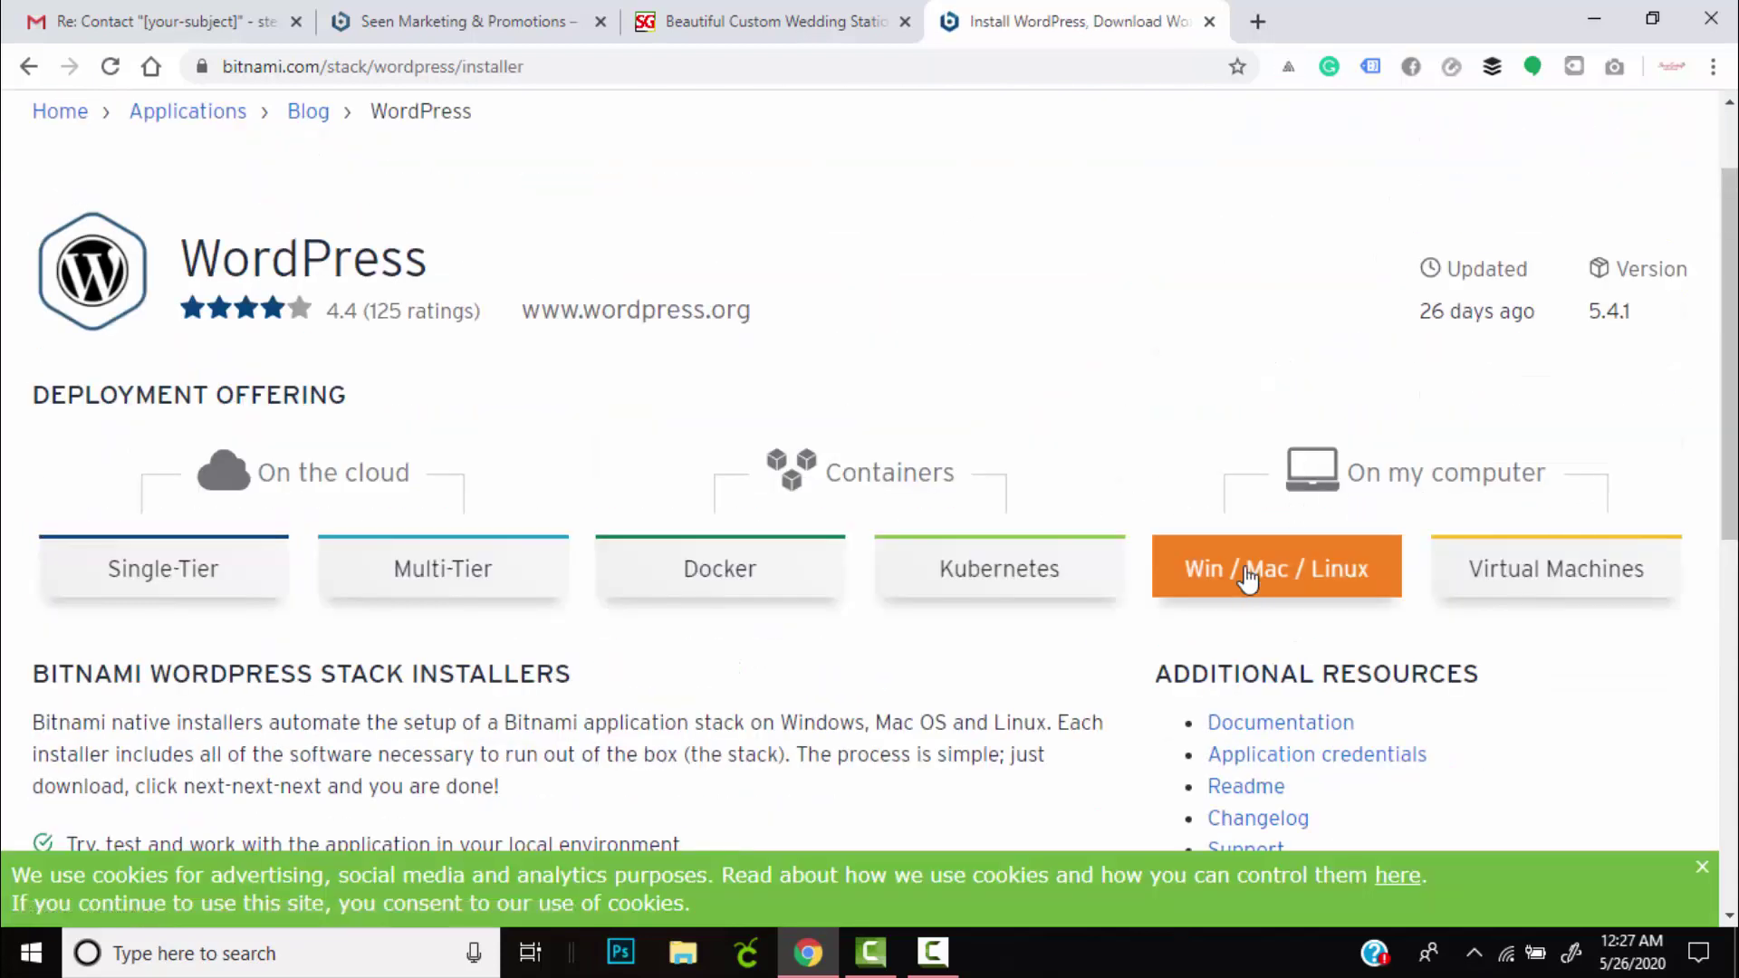
{"action": "scroll", "coordinate": [938, 605], "scroll_direction": "down", "scroll_amount": 4}
{"action": "scroll", "coordinate": [938, 605], "scroll_direction": "down", "scroll_amount": 3}
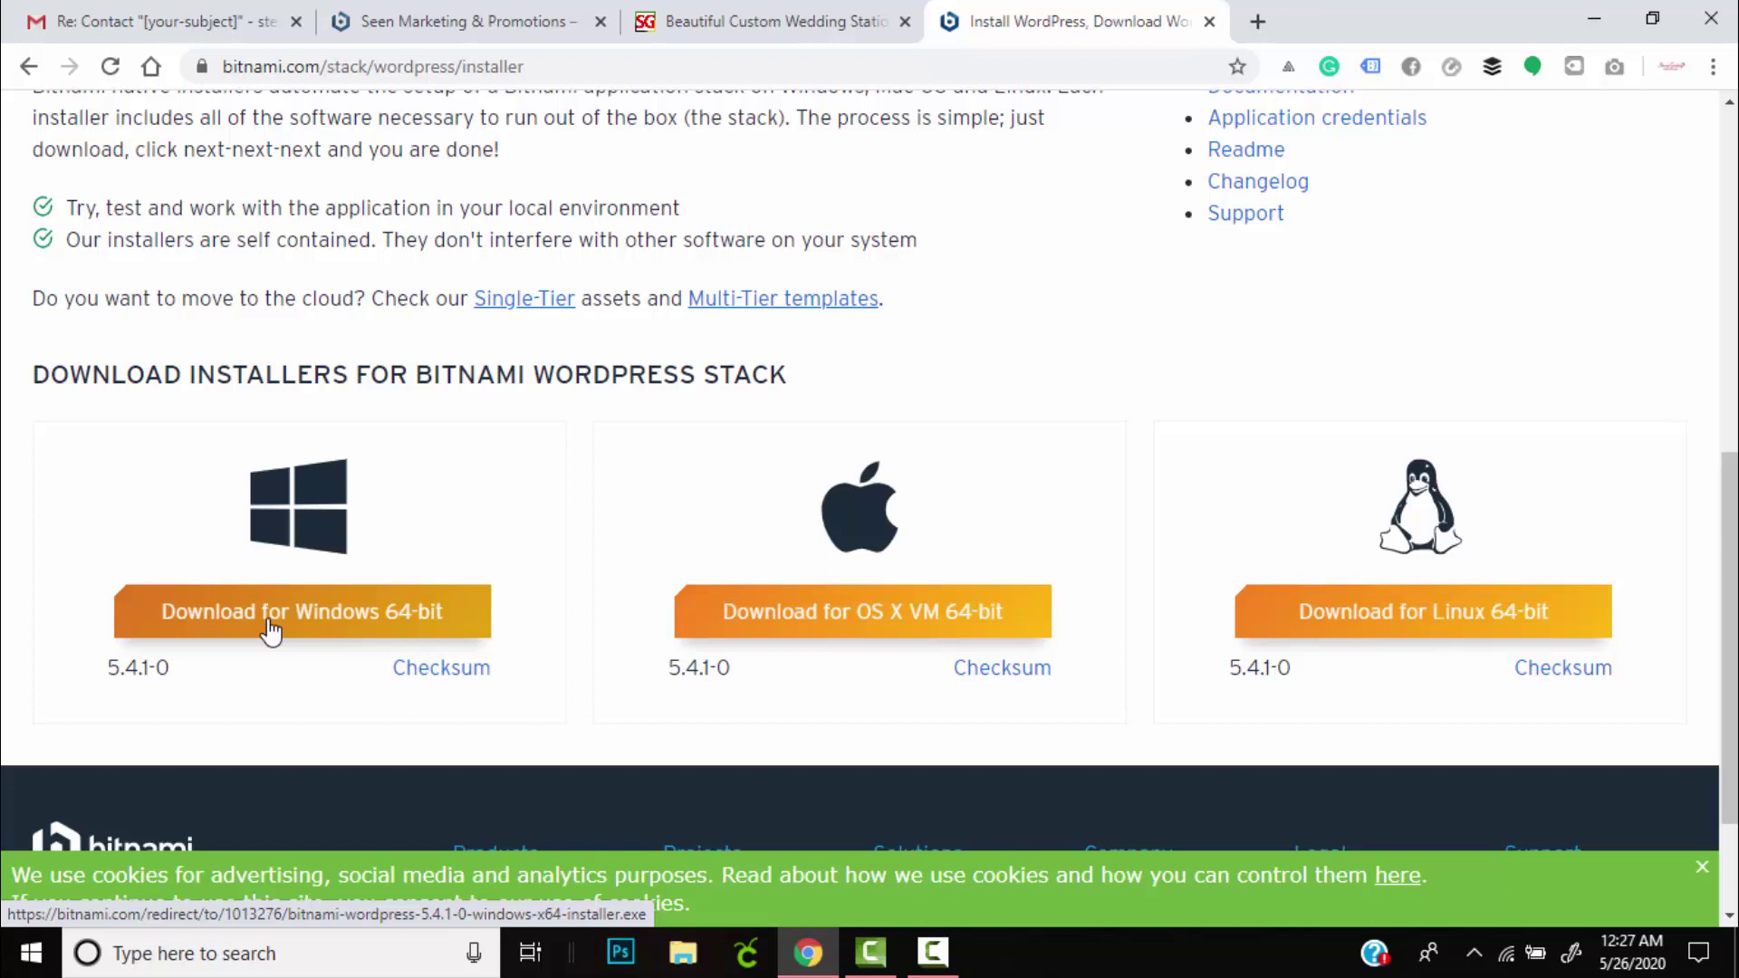
Open Chrome's downloads list to launch the bitnami-wordpress-5.4.1-0 Windows installer.
{"action": "left_click", "coordinate": [1713, 68]}
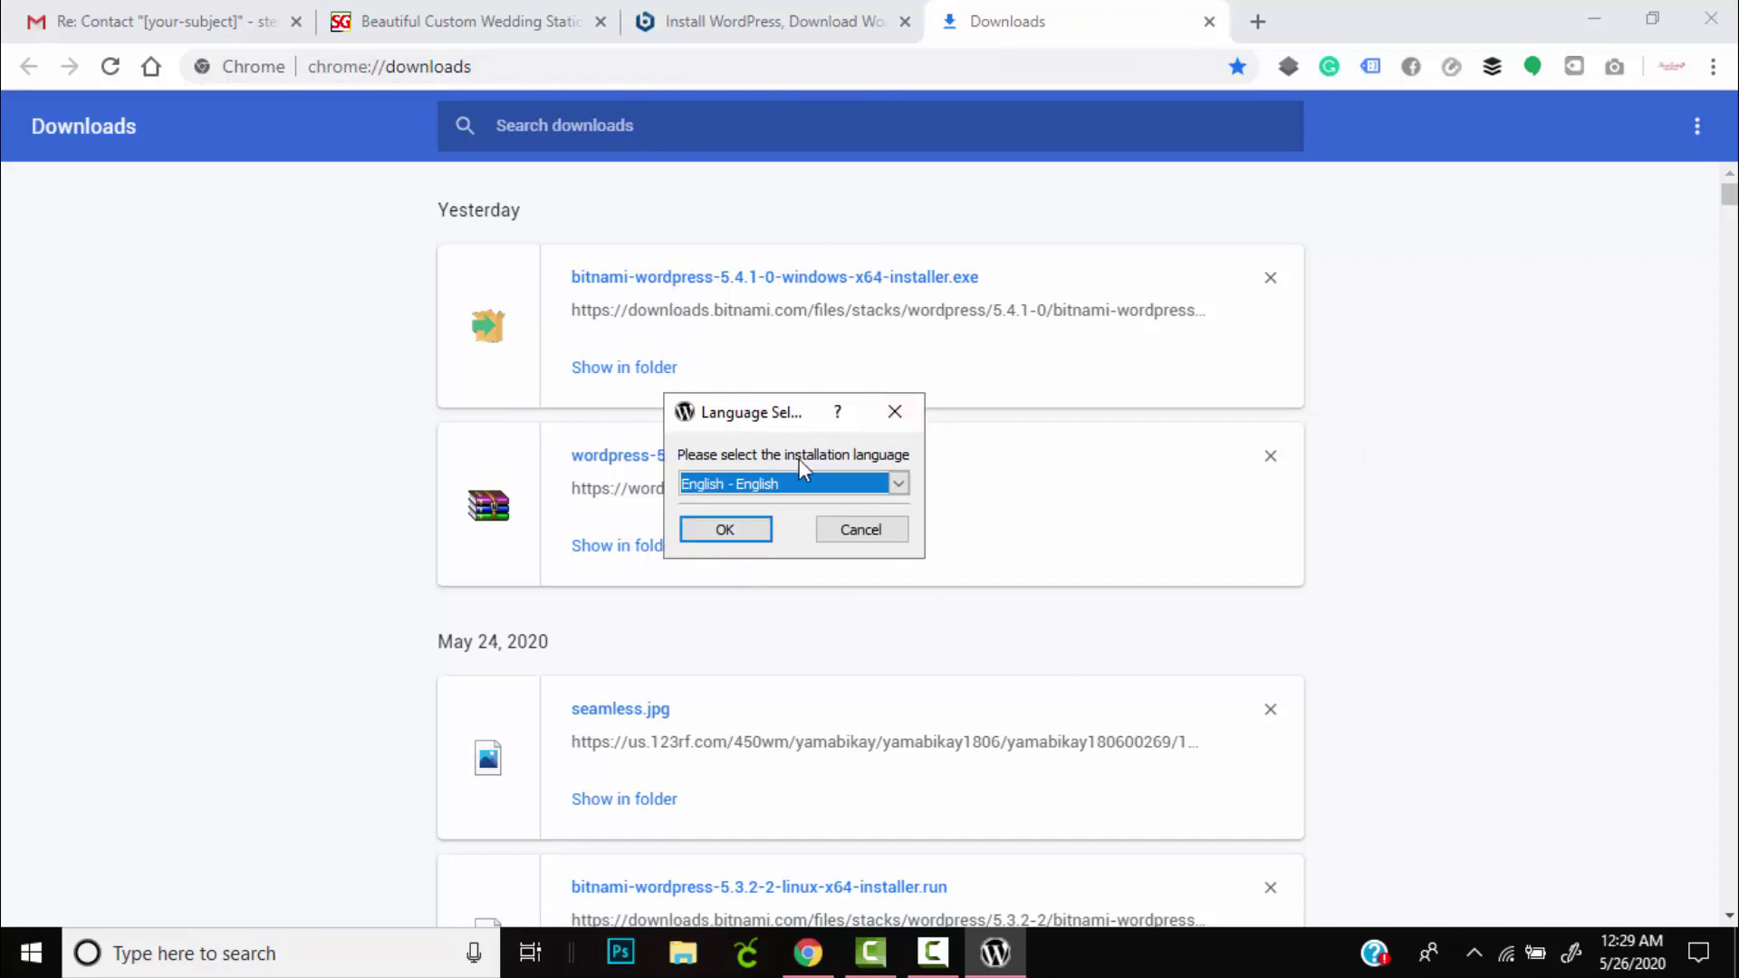
Confirm English, keep WordPress and PhpMyAdmin, install into Documents\testwebsite, and clear the real name field.
{"action": "left_click", "coordinate": [722, 537]}
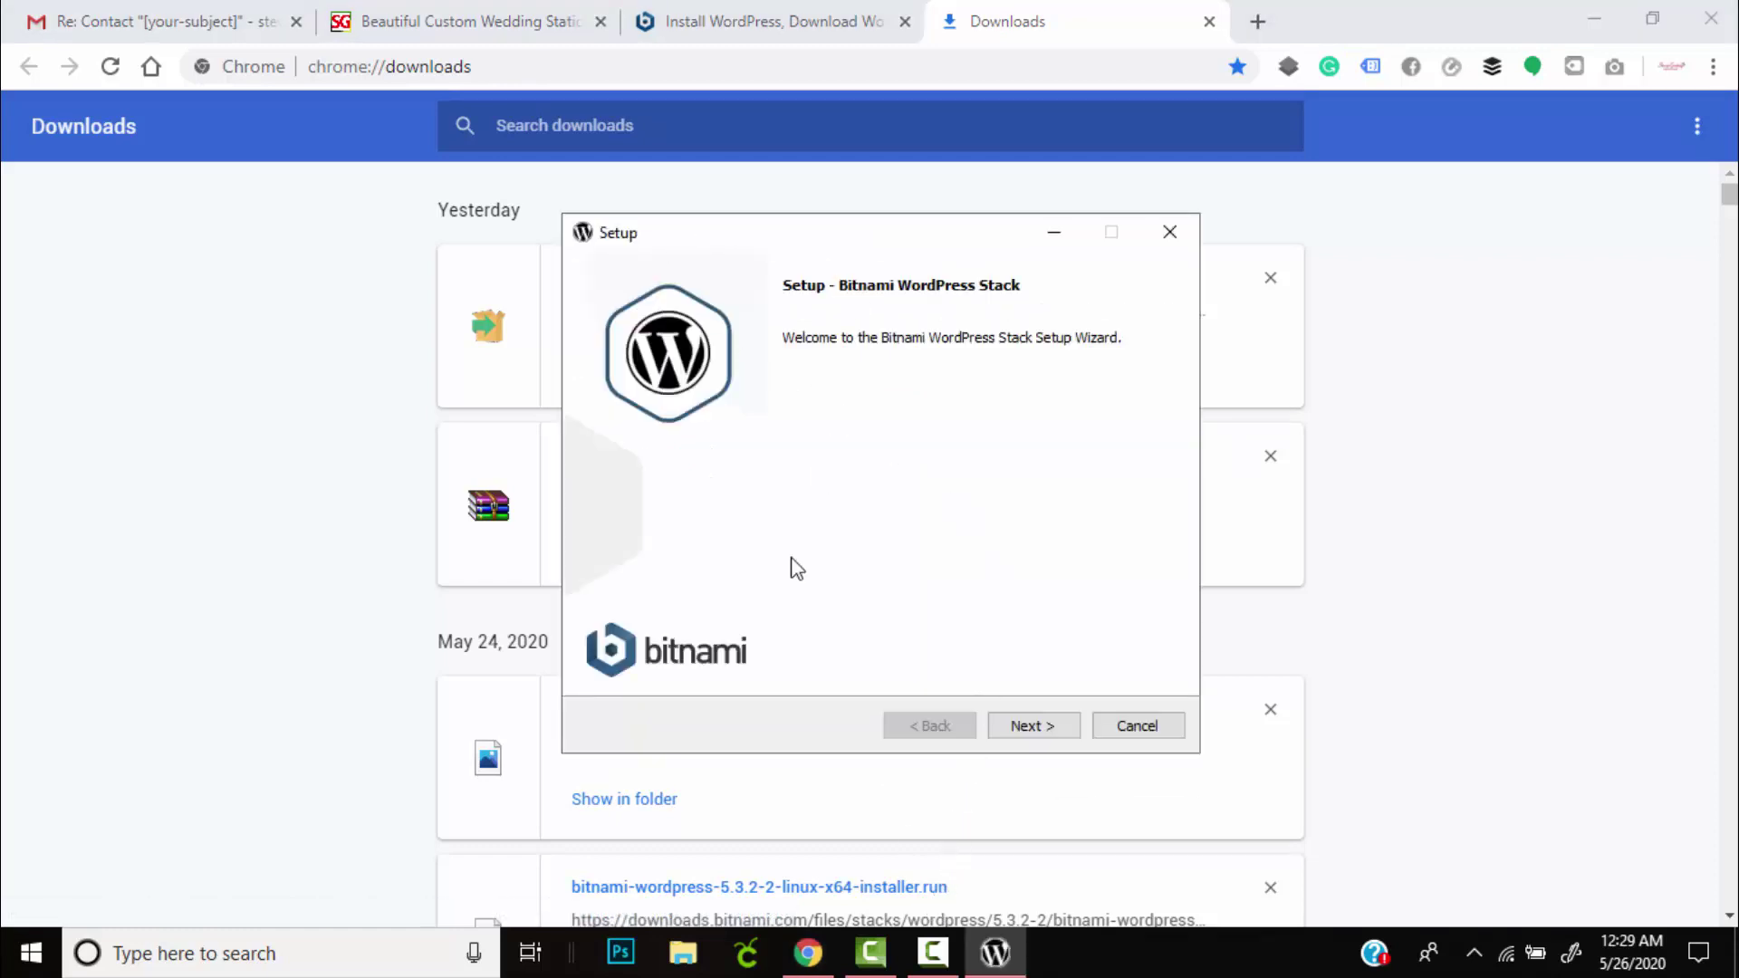
{"action": "left_click", "coordinate": [1033, 731]}
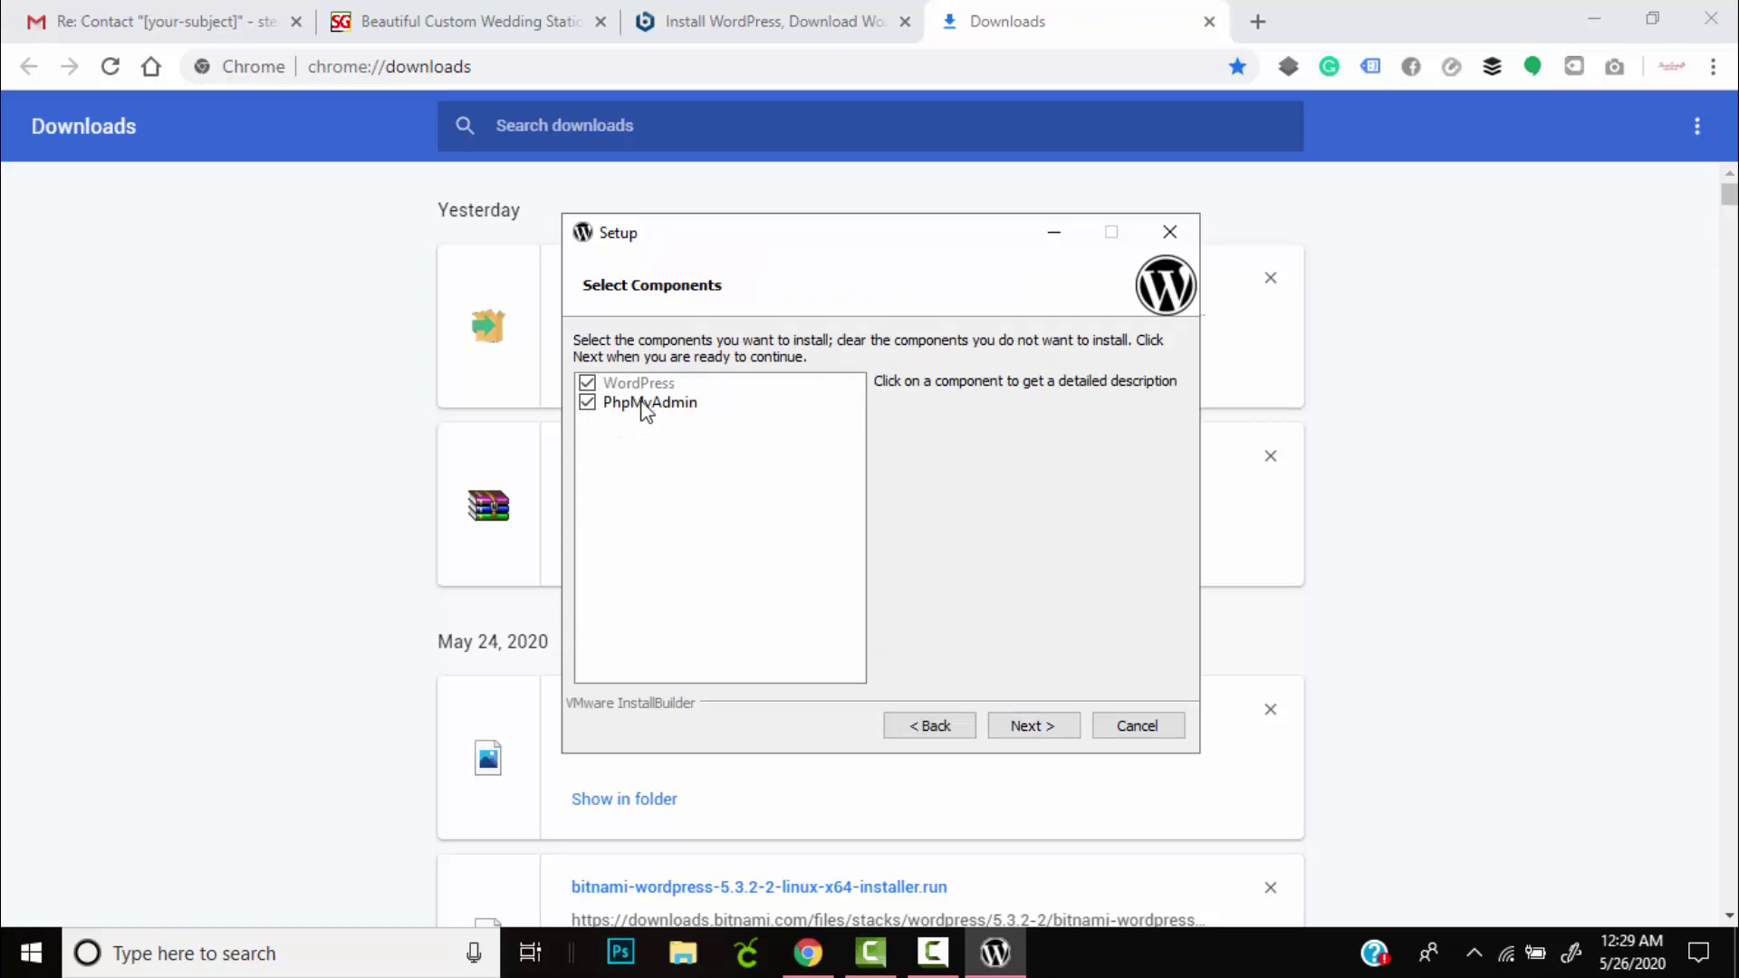
{"action": "left_click", "coordinate": [1035, 730]}
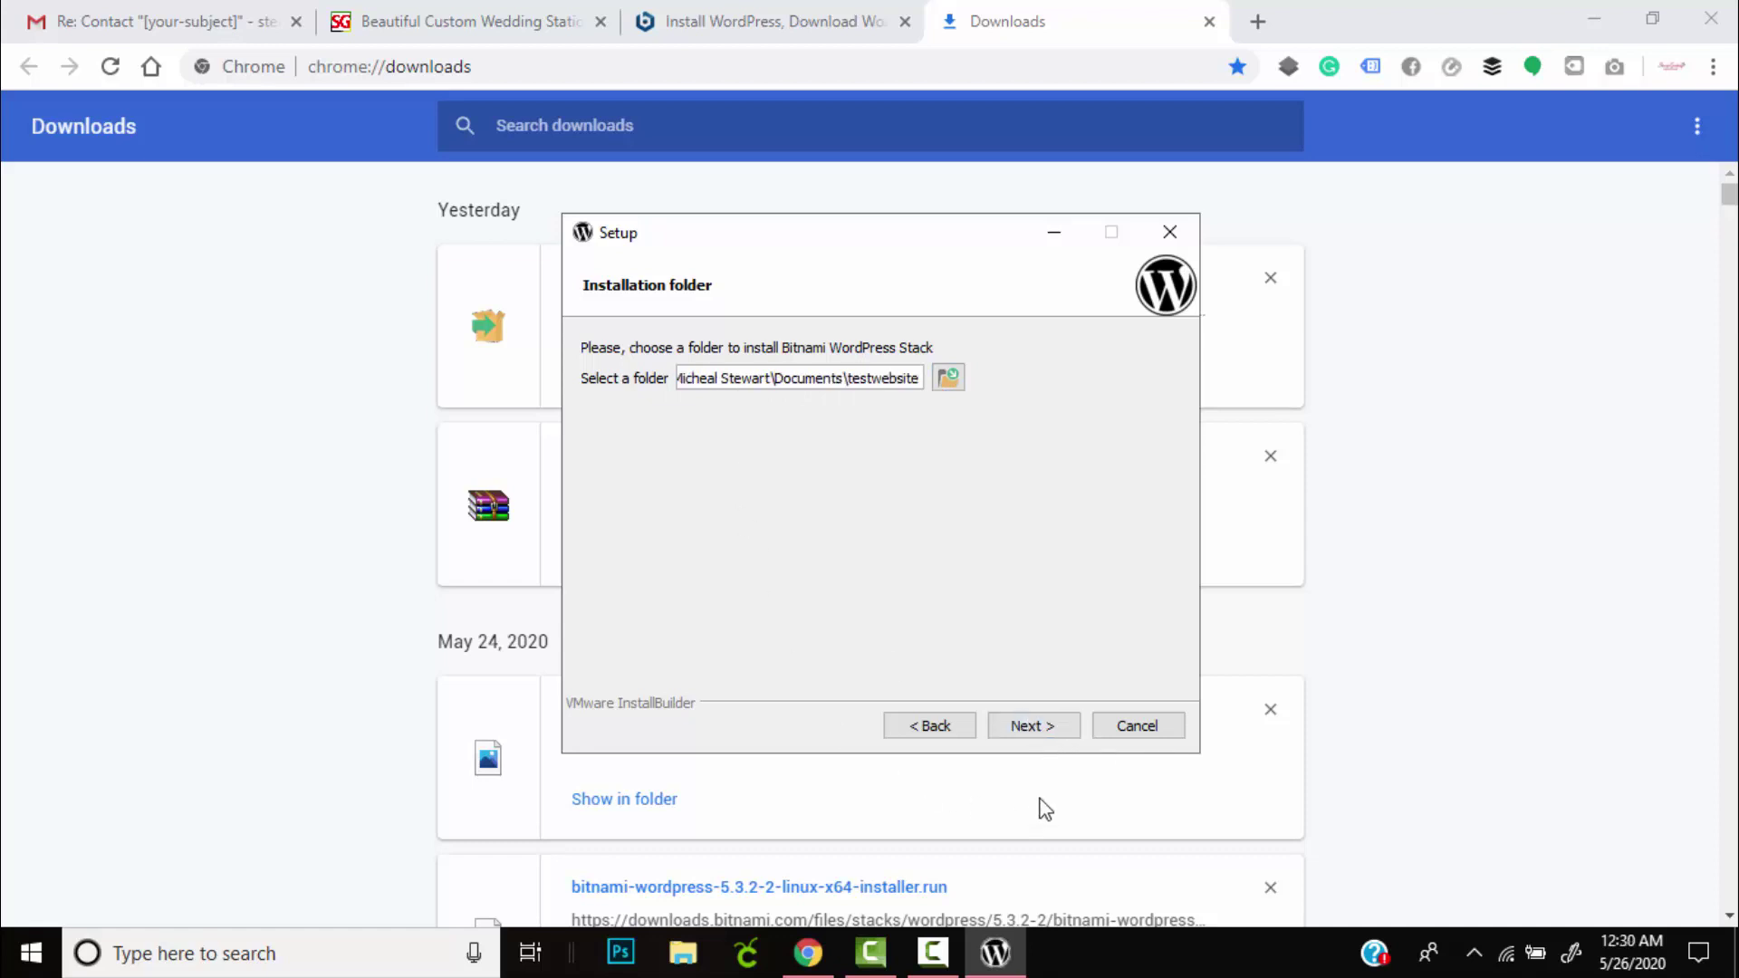
{"action": "left_click", "coordinate": [1051, 731]}
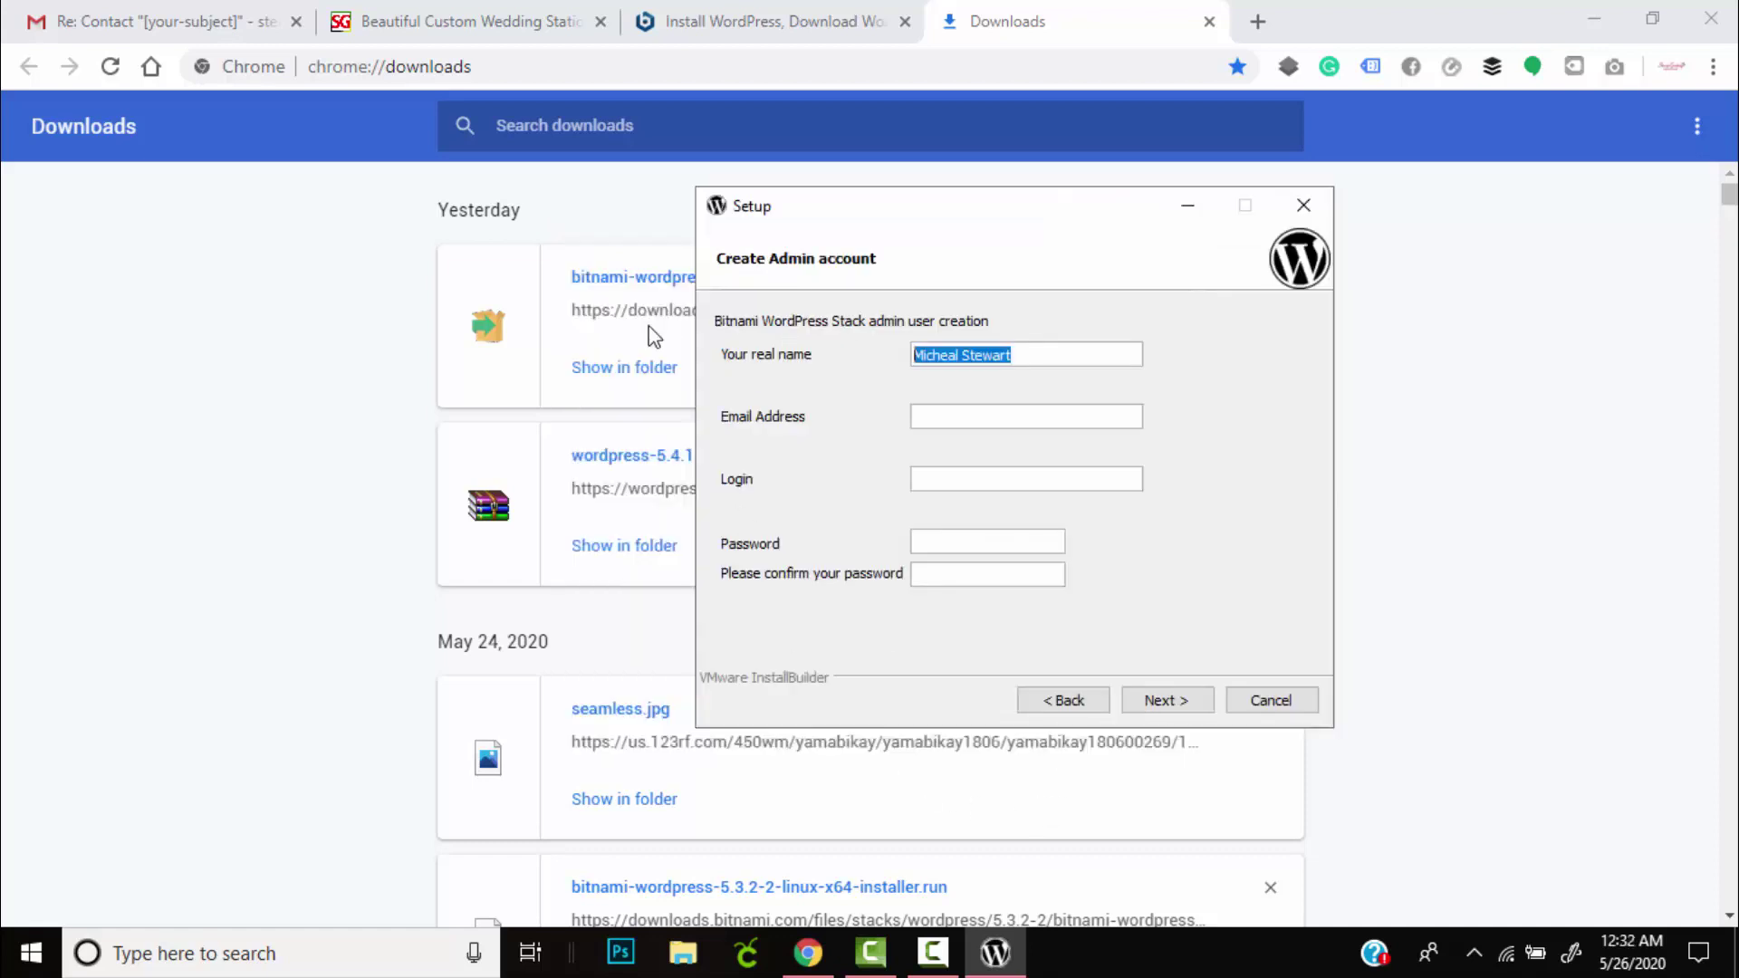
{"action": "key", "text": "BackSpace"}
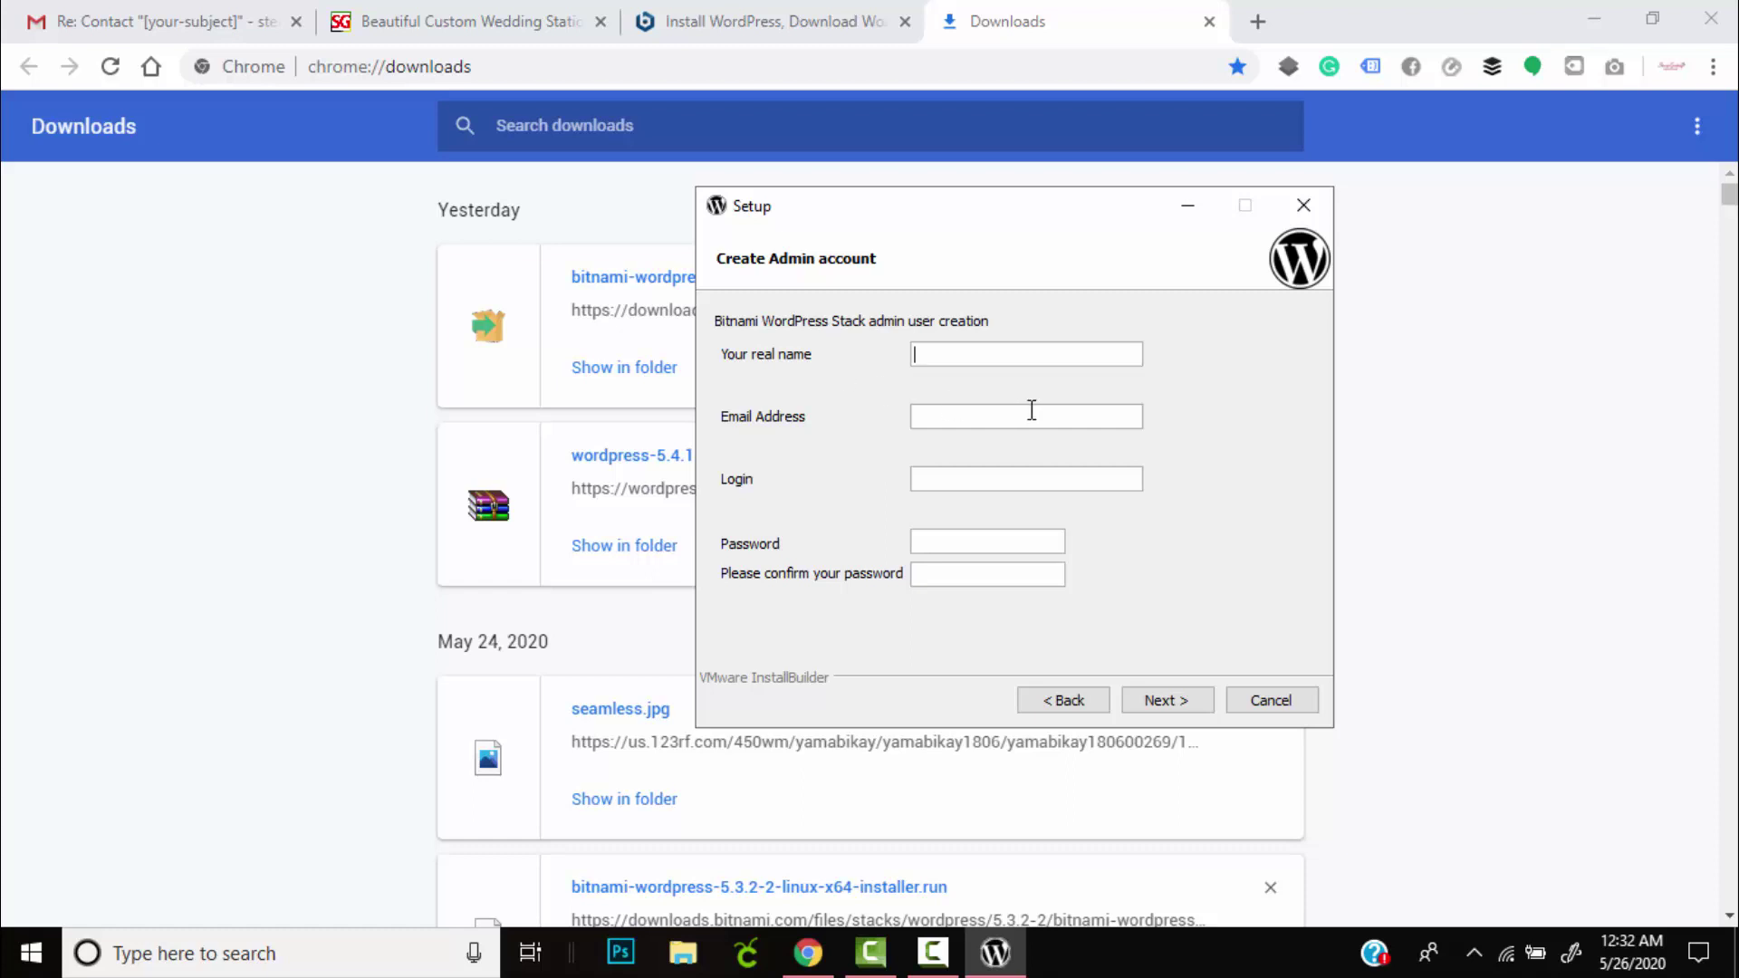
Fill in the admin's real name, e-mail address, login and password with its confirmation.
{"action": "left_click", "coordinate": [1033, 410]}
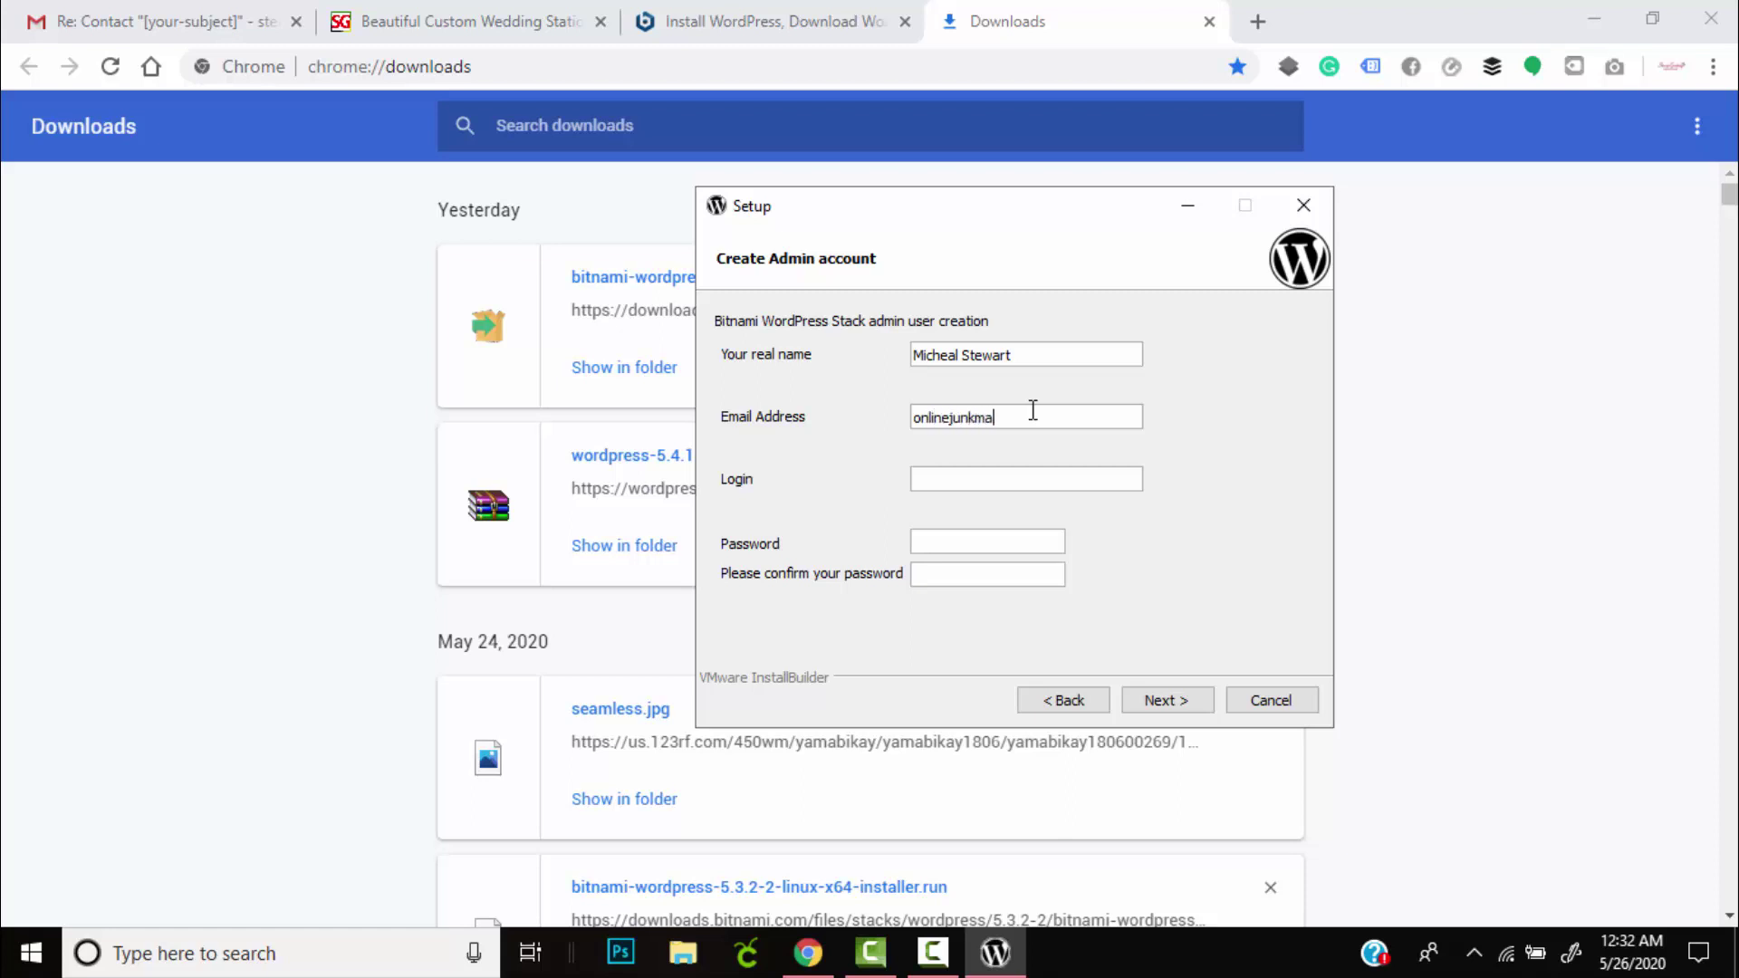
{"action": "type", "text": "test"}
{"action": "type", "text": "admin"}
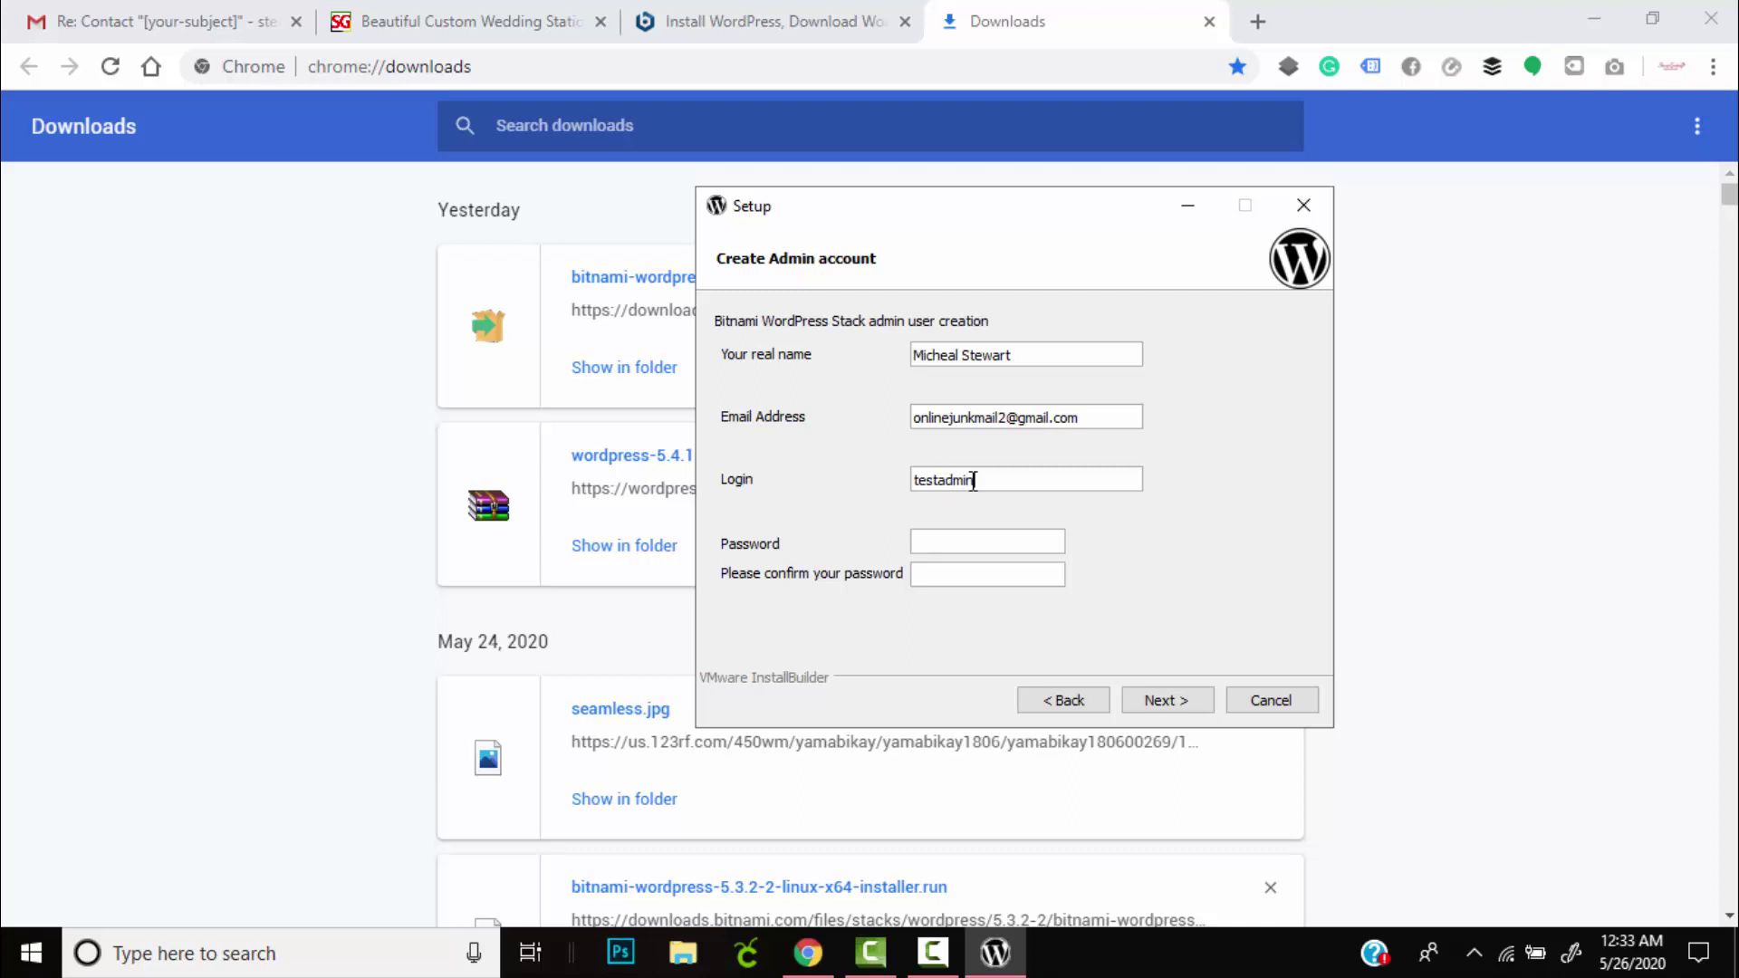
{"action": "left_click", "coordinate": [1001, 544]}
{"action": "type", "text": "testadmin12345testadmin"}
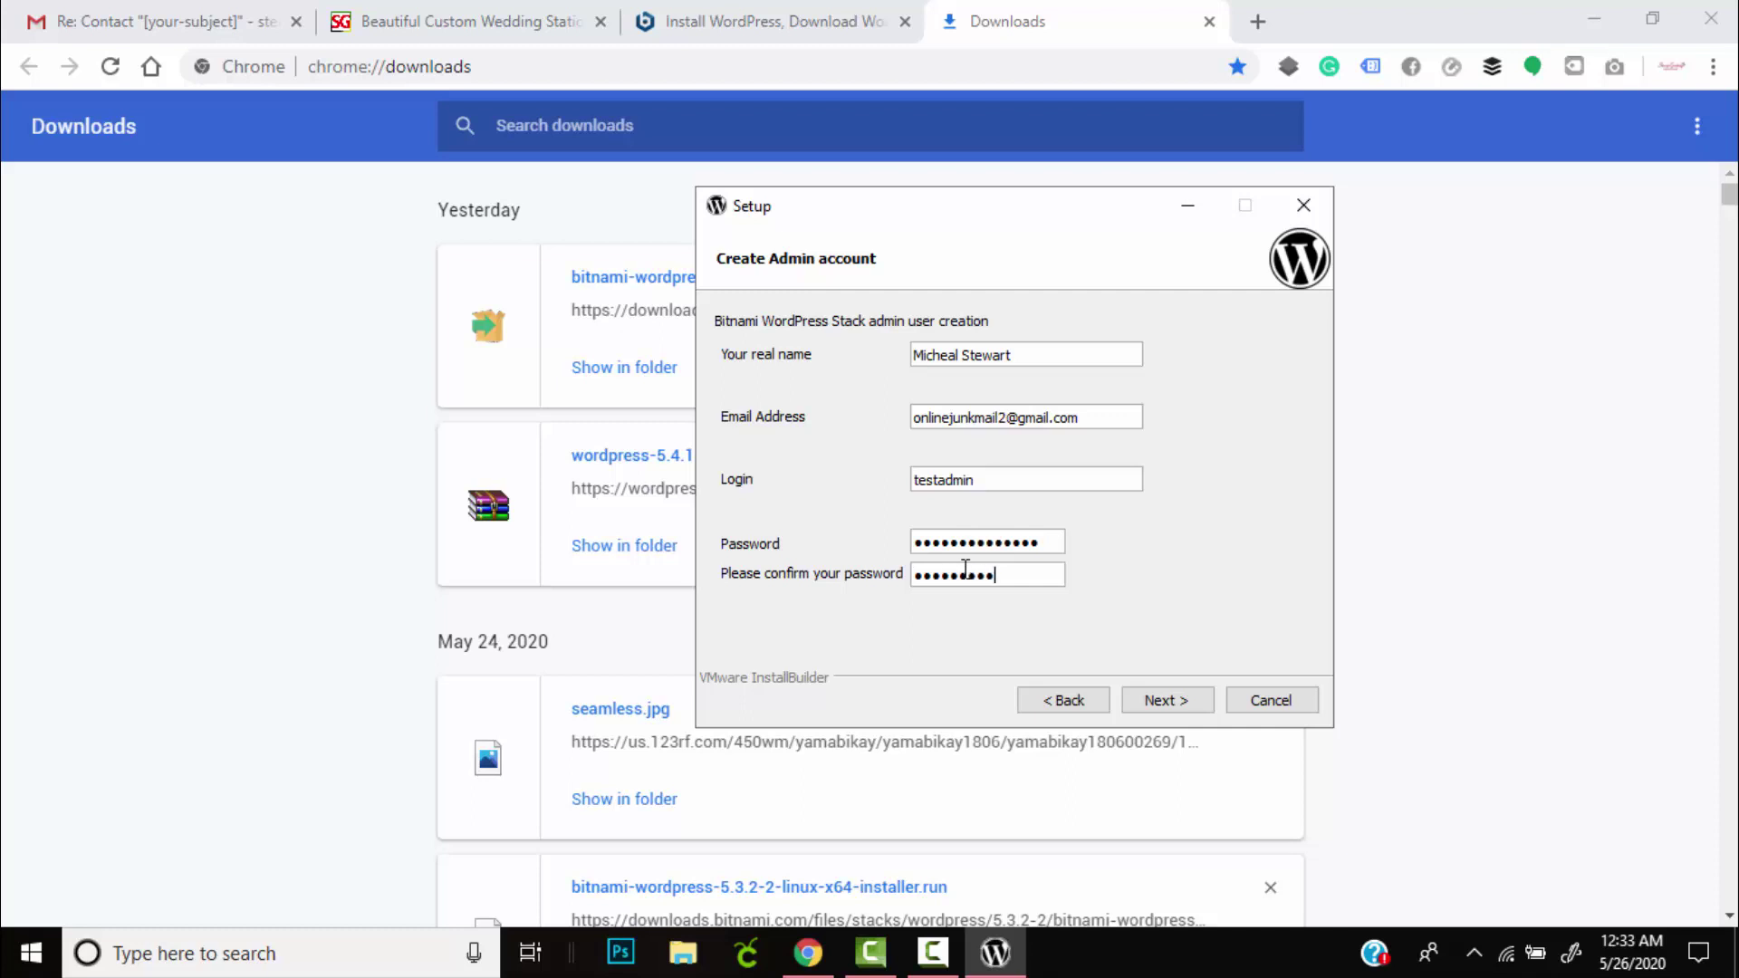
{"action": "type", "text": "12345"}
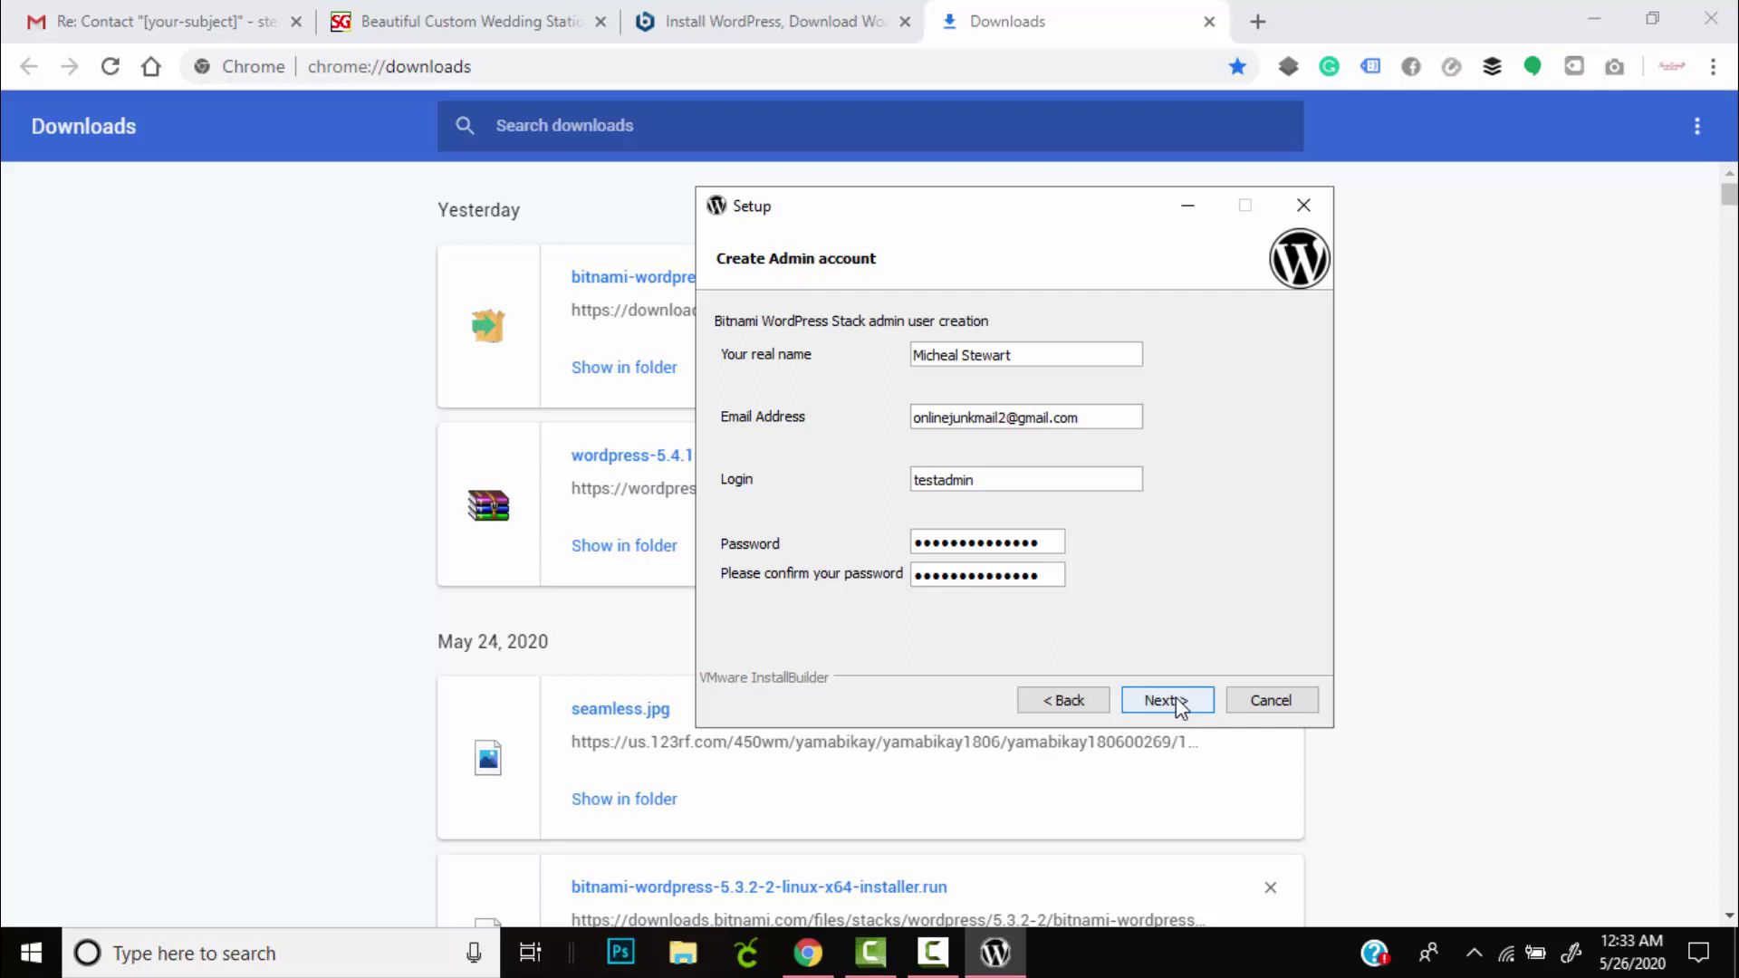
Submit the admin details and use web server port 81, SSL port 444 and MySQL port 3307.
{"action": "left_click", "coordinate": [1186, 703]}
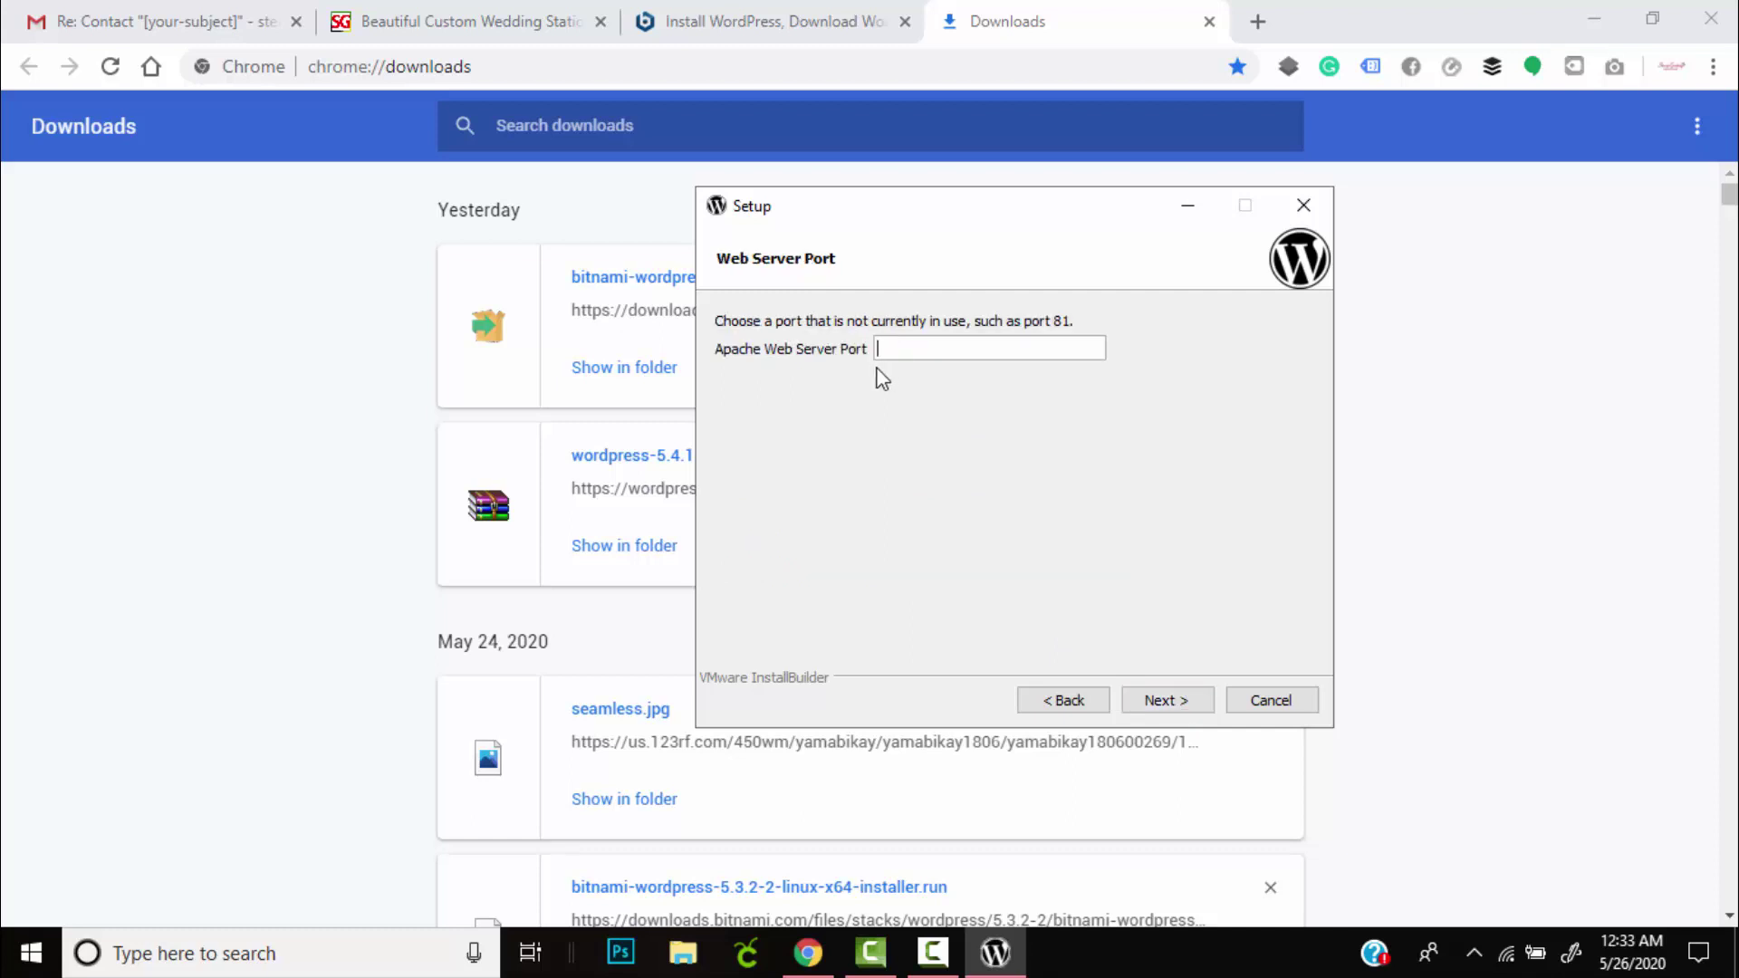
{"action": "type", "text": "81"}
{"action": "left_click", "coordinate": [1184, 701]}
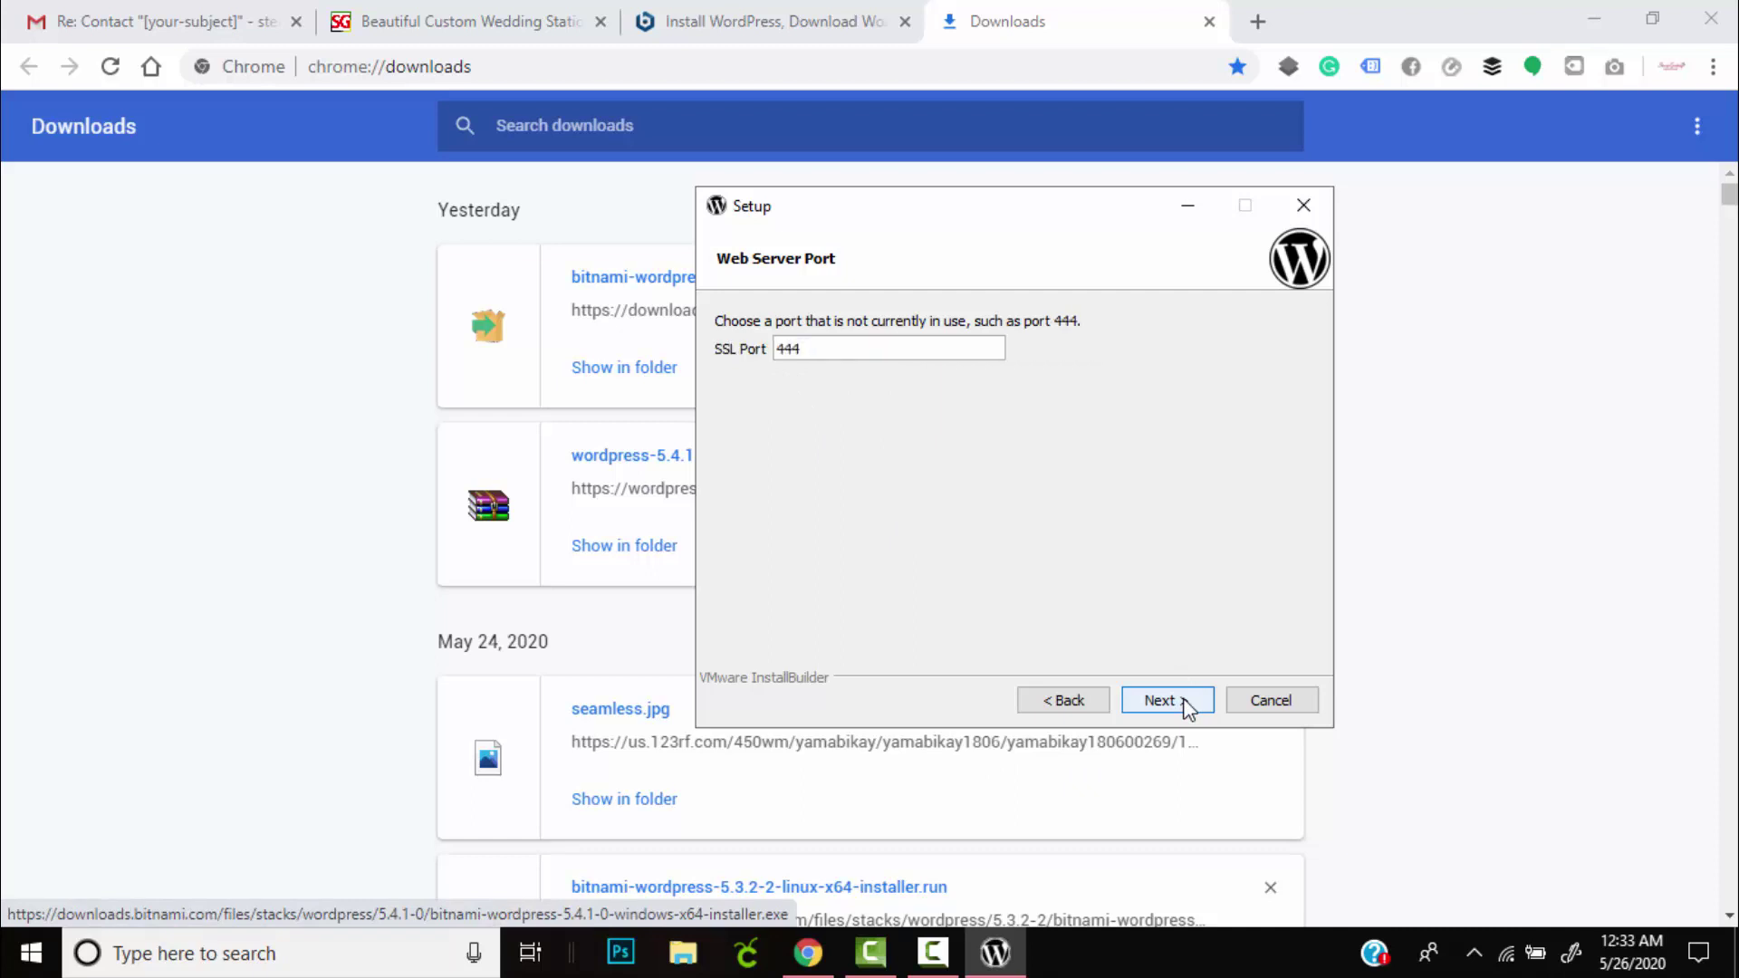
{"action": "left_click", "coordinate": [1187, 710]}
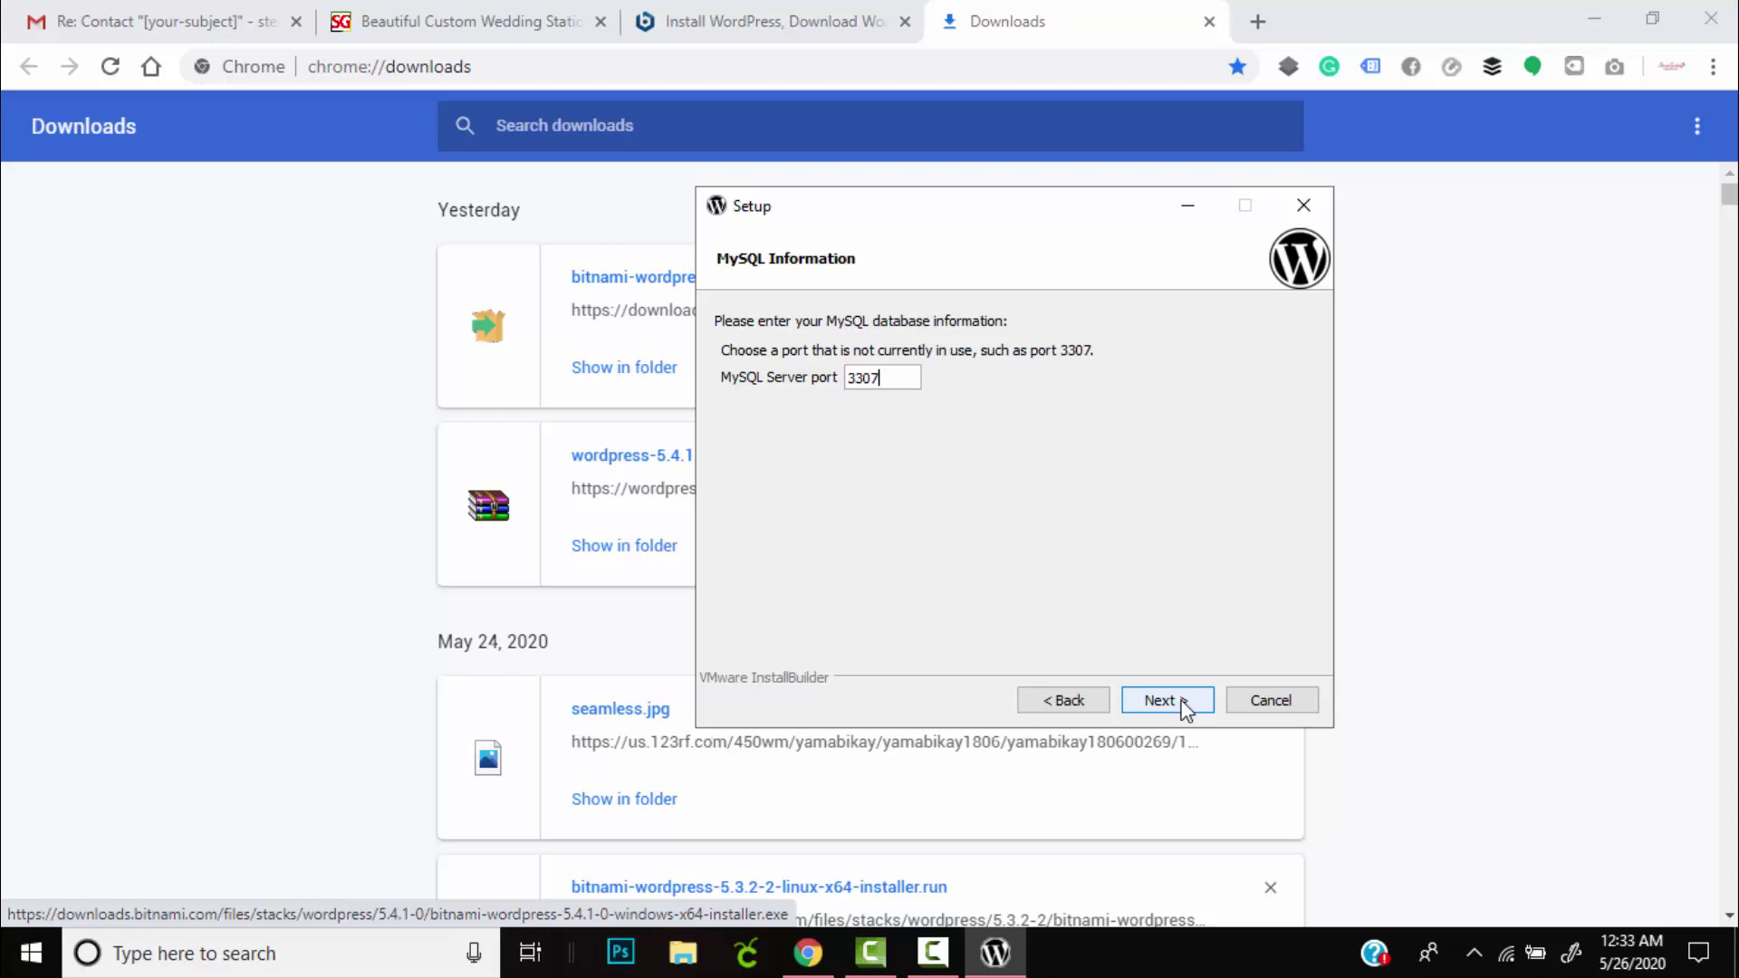
{"action": "left_click", "coordinate": [1184, 704]}
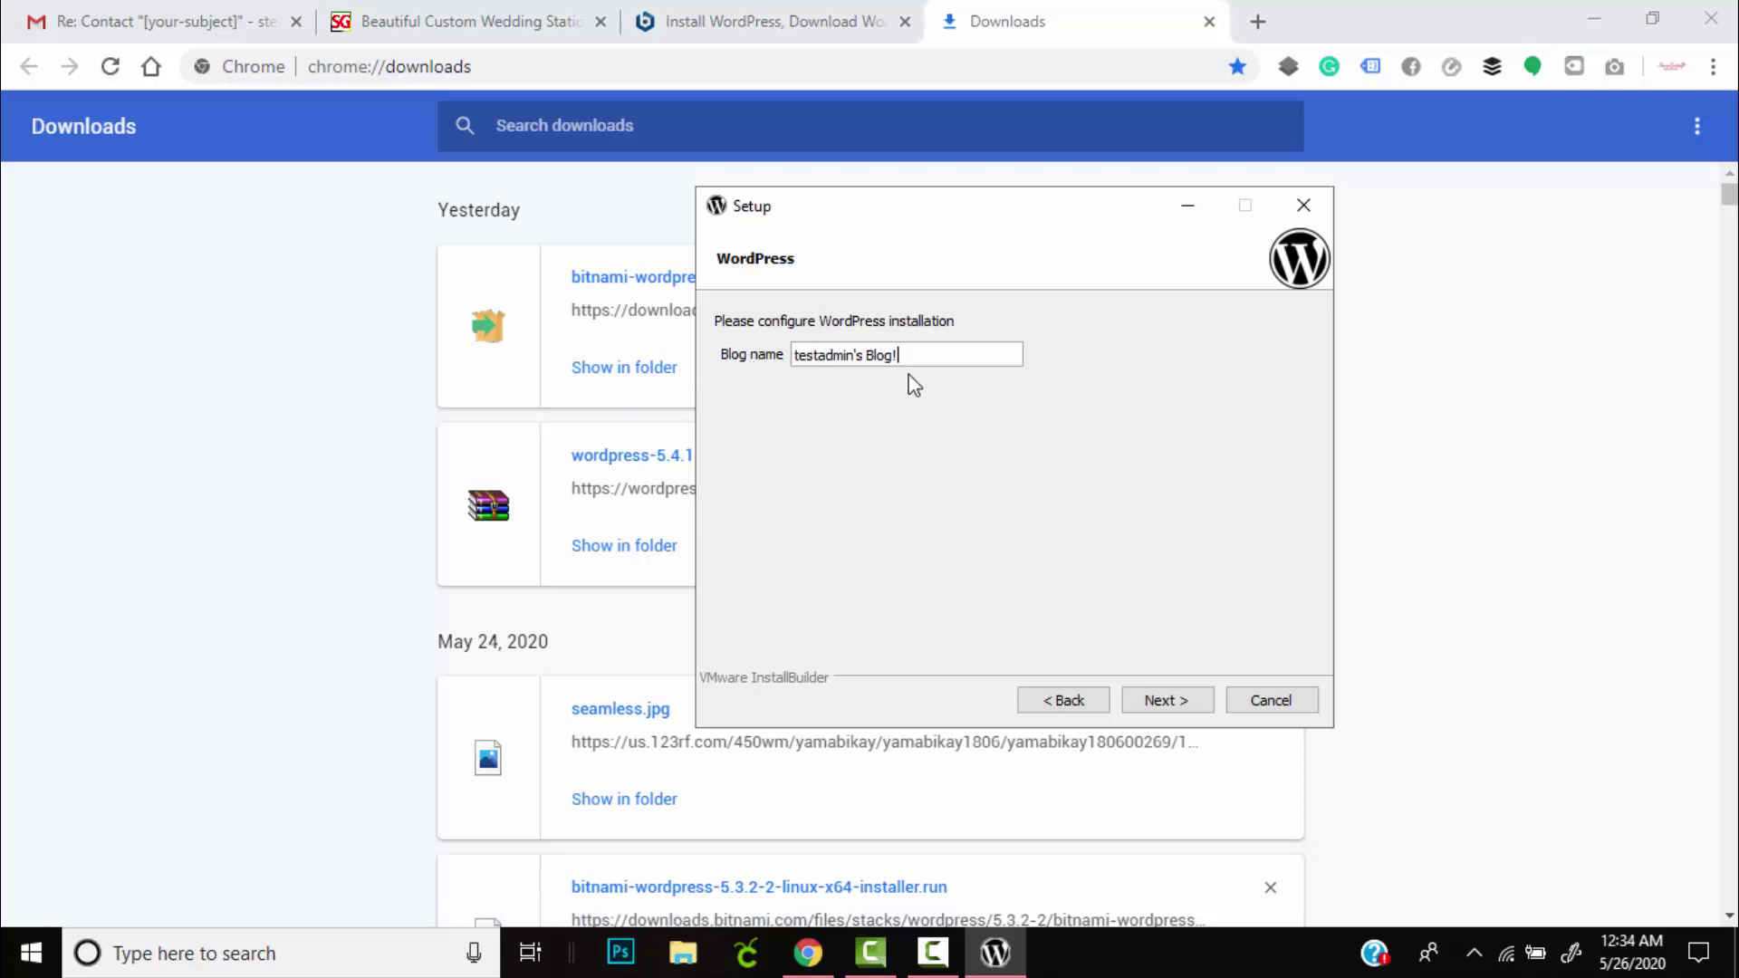
Replace the prefilled blog name with 'Ttest Website'.
{"action": "left_click_drag", "start_coordinate": [929, 365], "coordinate": [369, 365]}
{"action": "key", "text": "BackSpace"}
{"action": "type", "text": "testwebsite"}
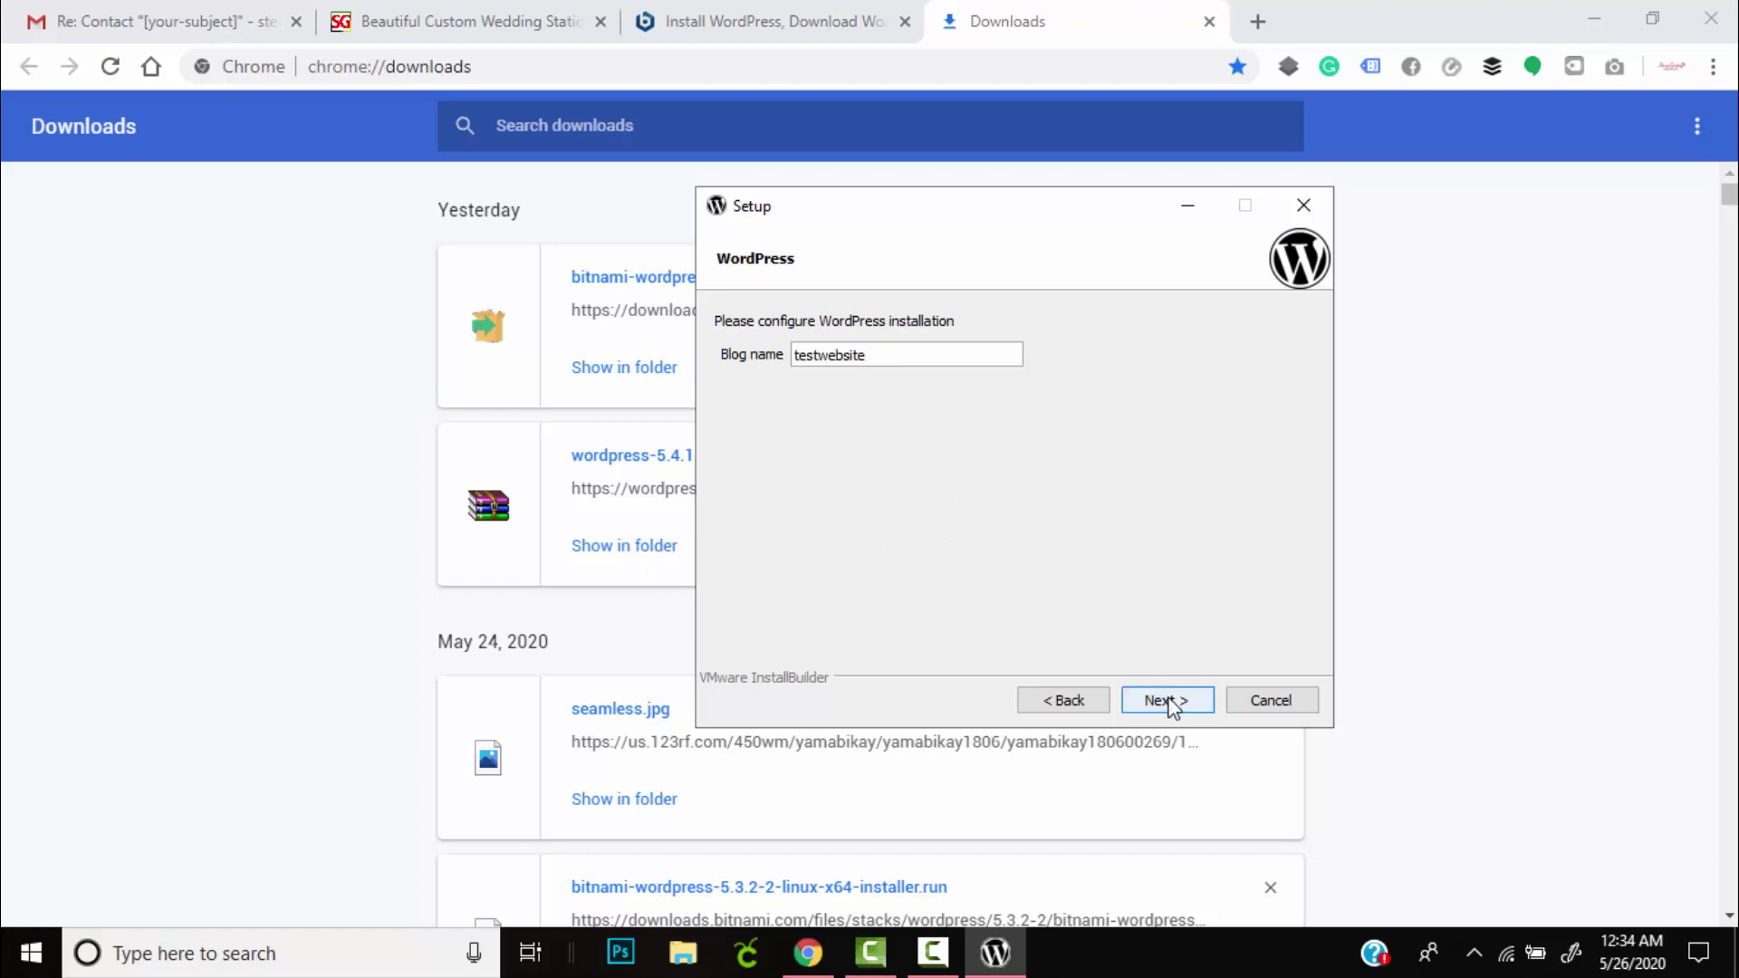
{"action": "left_click", "coordinate": [819, 356]}
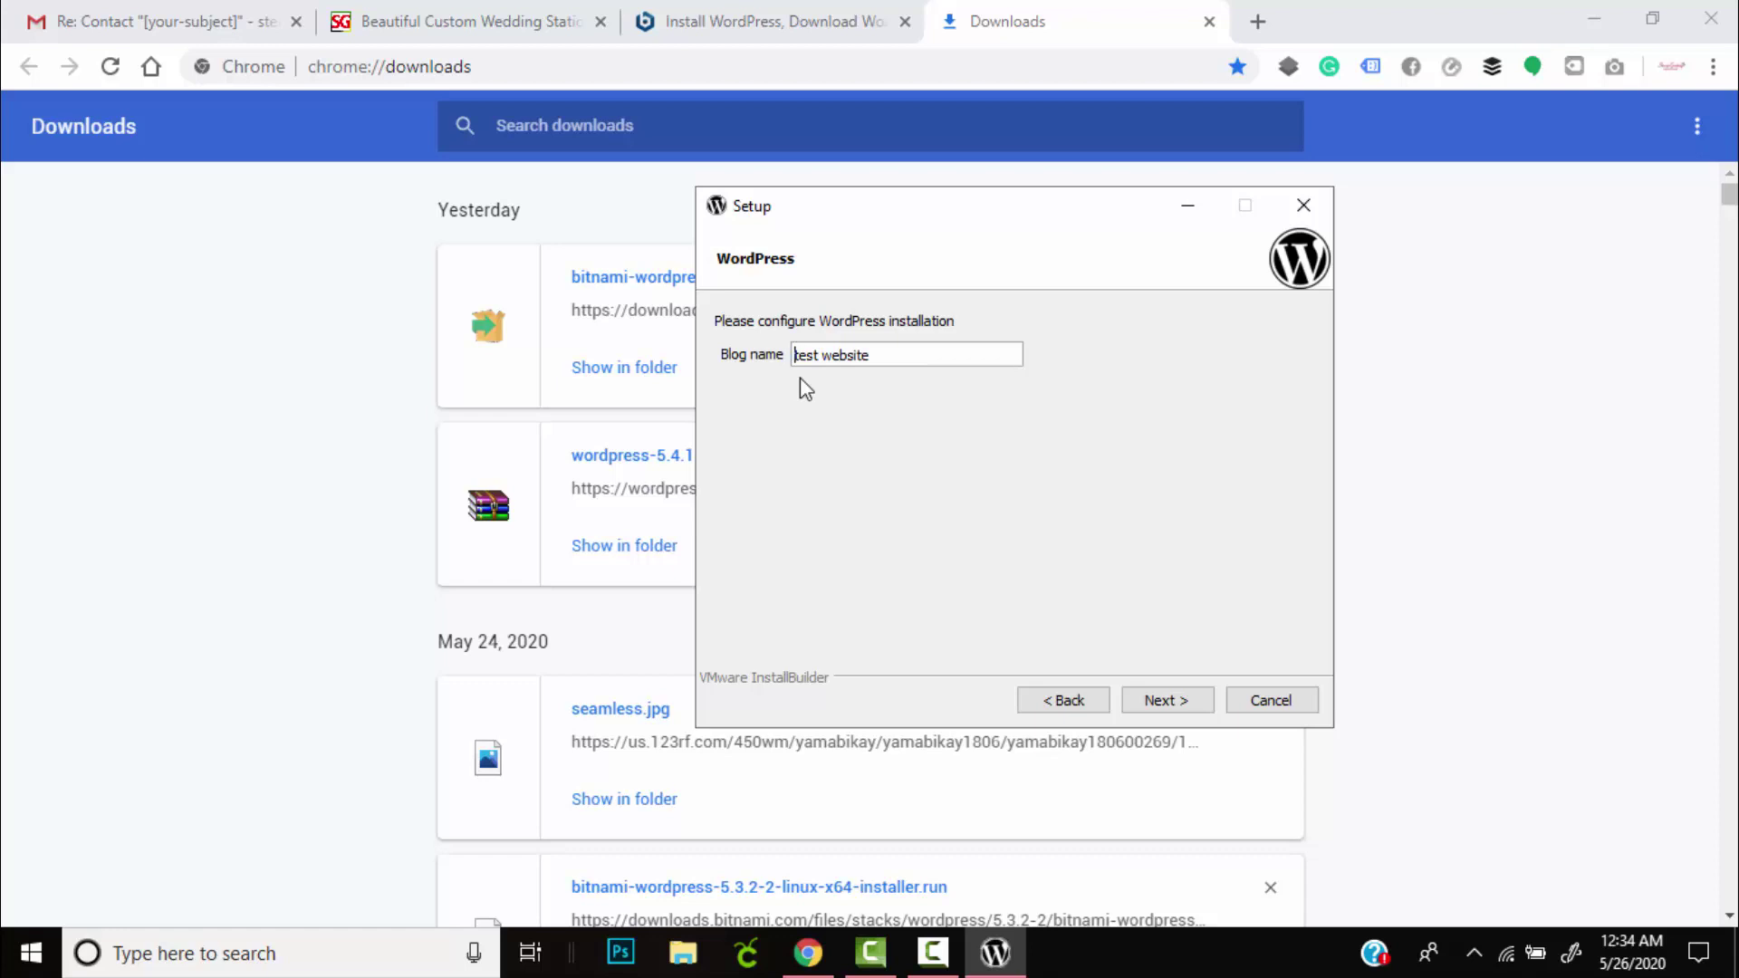
{"action": "type", "text": "T"}
{"action": "left_click", "coordinate": [846, 356]}
{"action": "key", "text": "BackSpace"}
{"action": "type", "text": "W"}
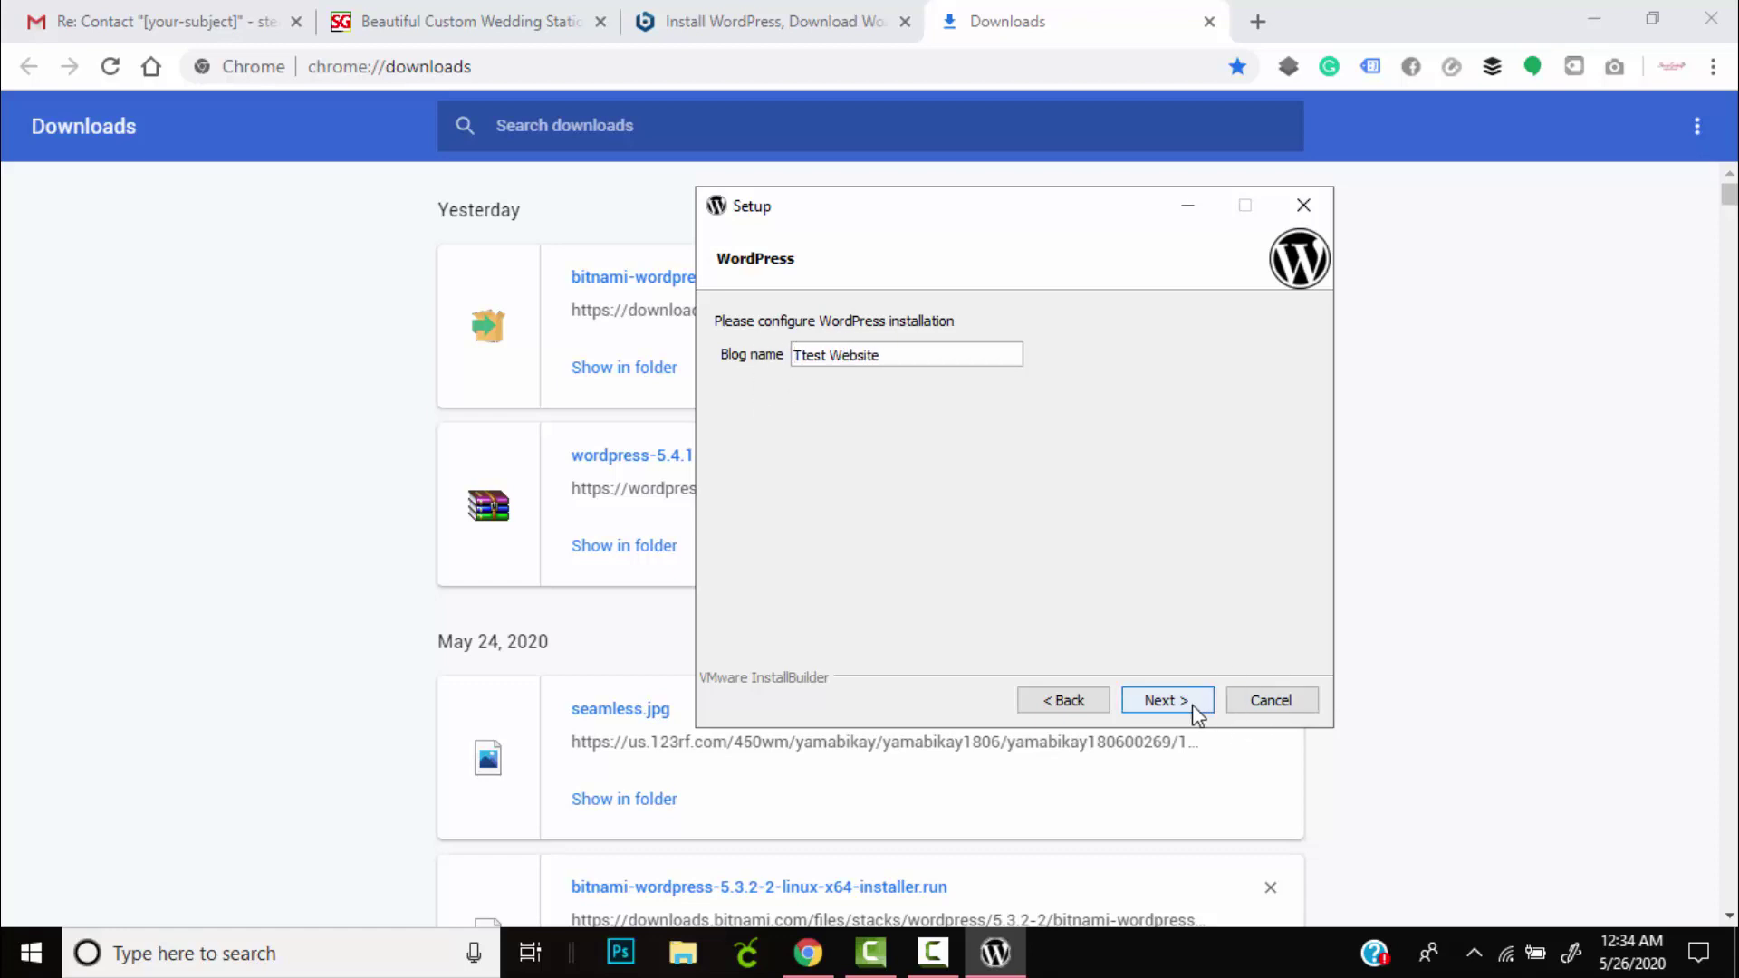
Continue past the blog name, mail support (left off) and cloud deployment pages.
{"action": "left_click", "coordinate": [1194, 711]}
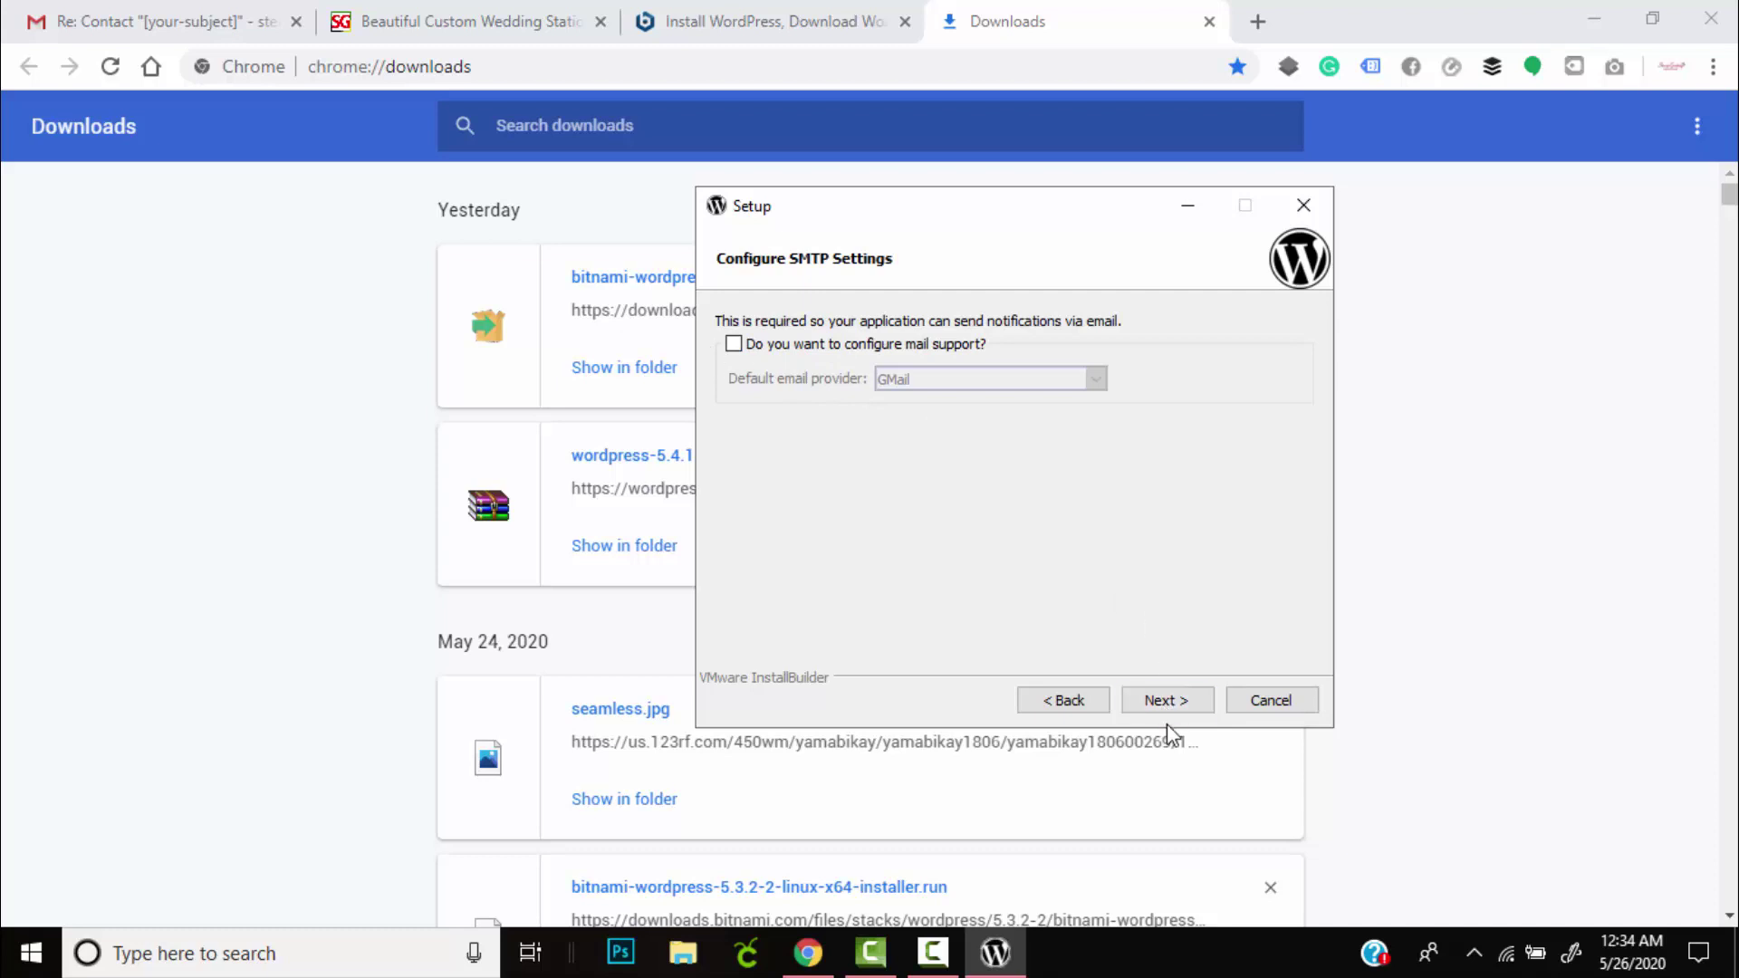
{"action": "left_click", "coordinate": [1176, 707]}
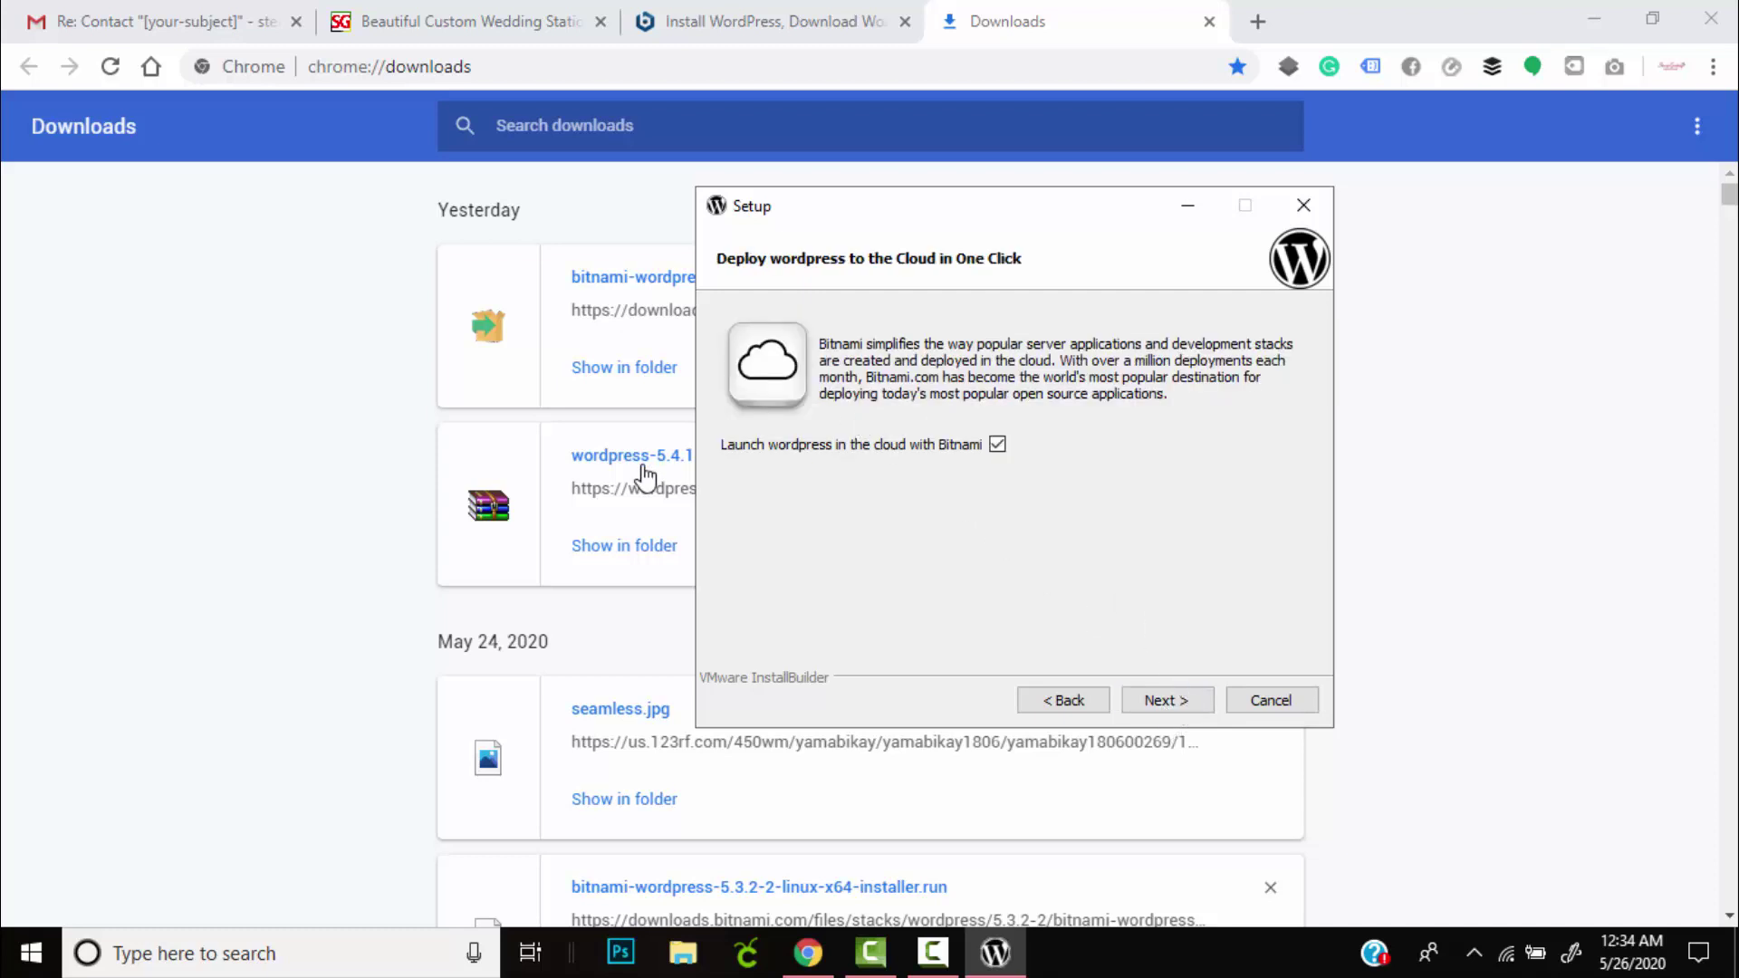
{"action": "left_click", "coordinate": [1176, 710]}
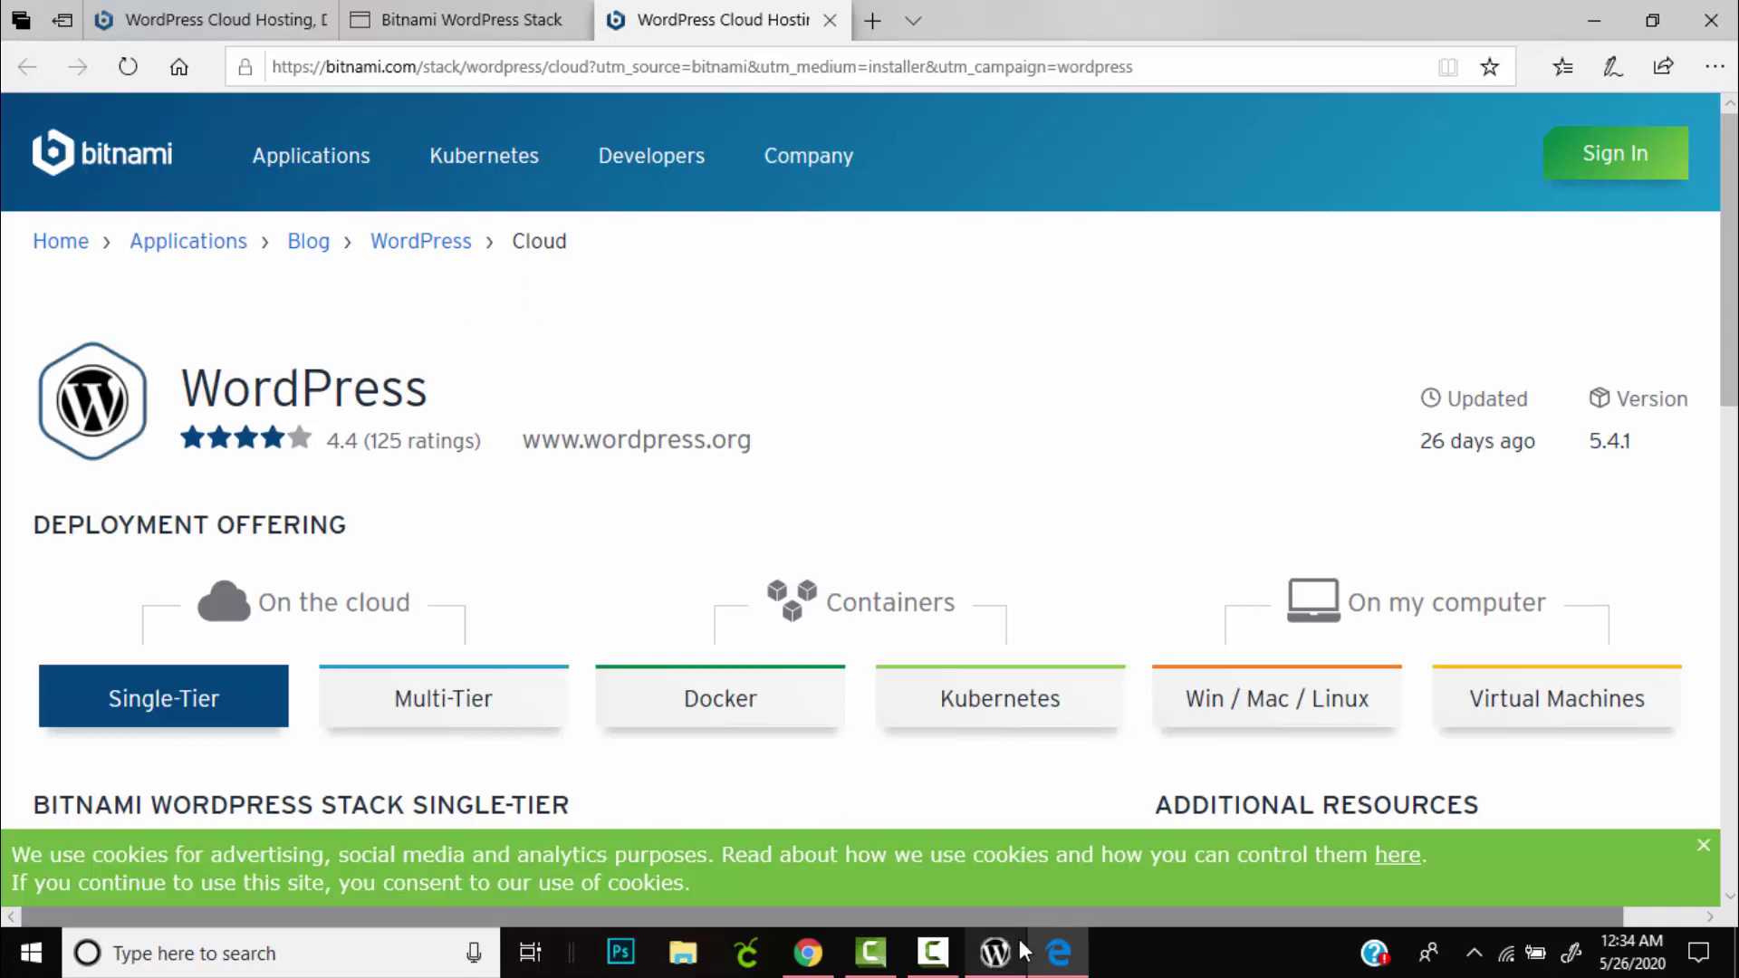
Bring the setup wizard forward and start the installation from Ready to Install.
{"action": "left_click", "coordinate": [996, 953]}
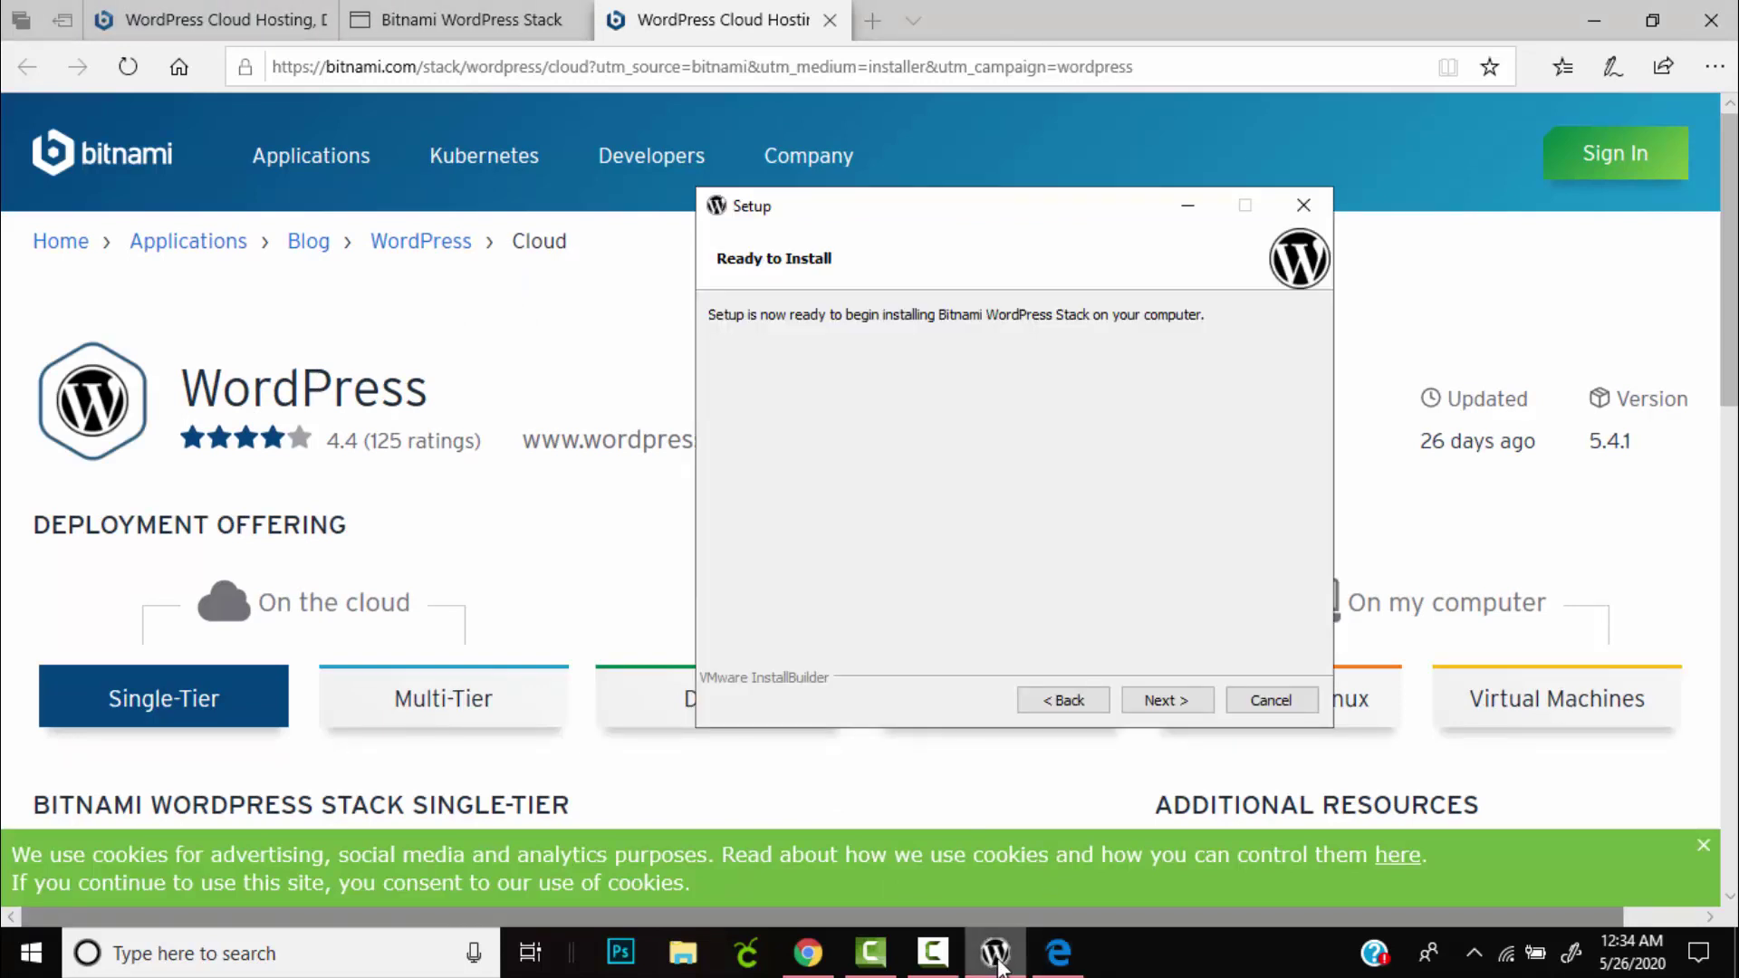
{"action": "mouse_move", "coordinate": [997, 955]}
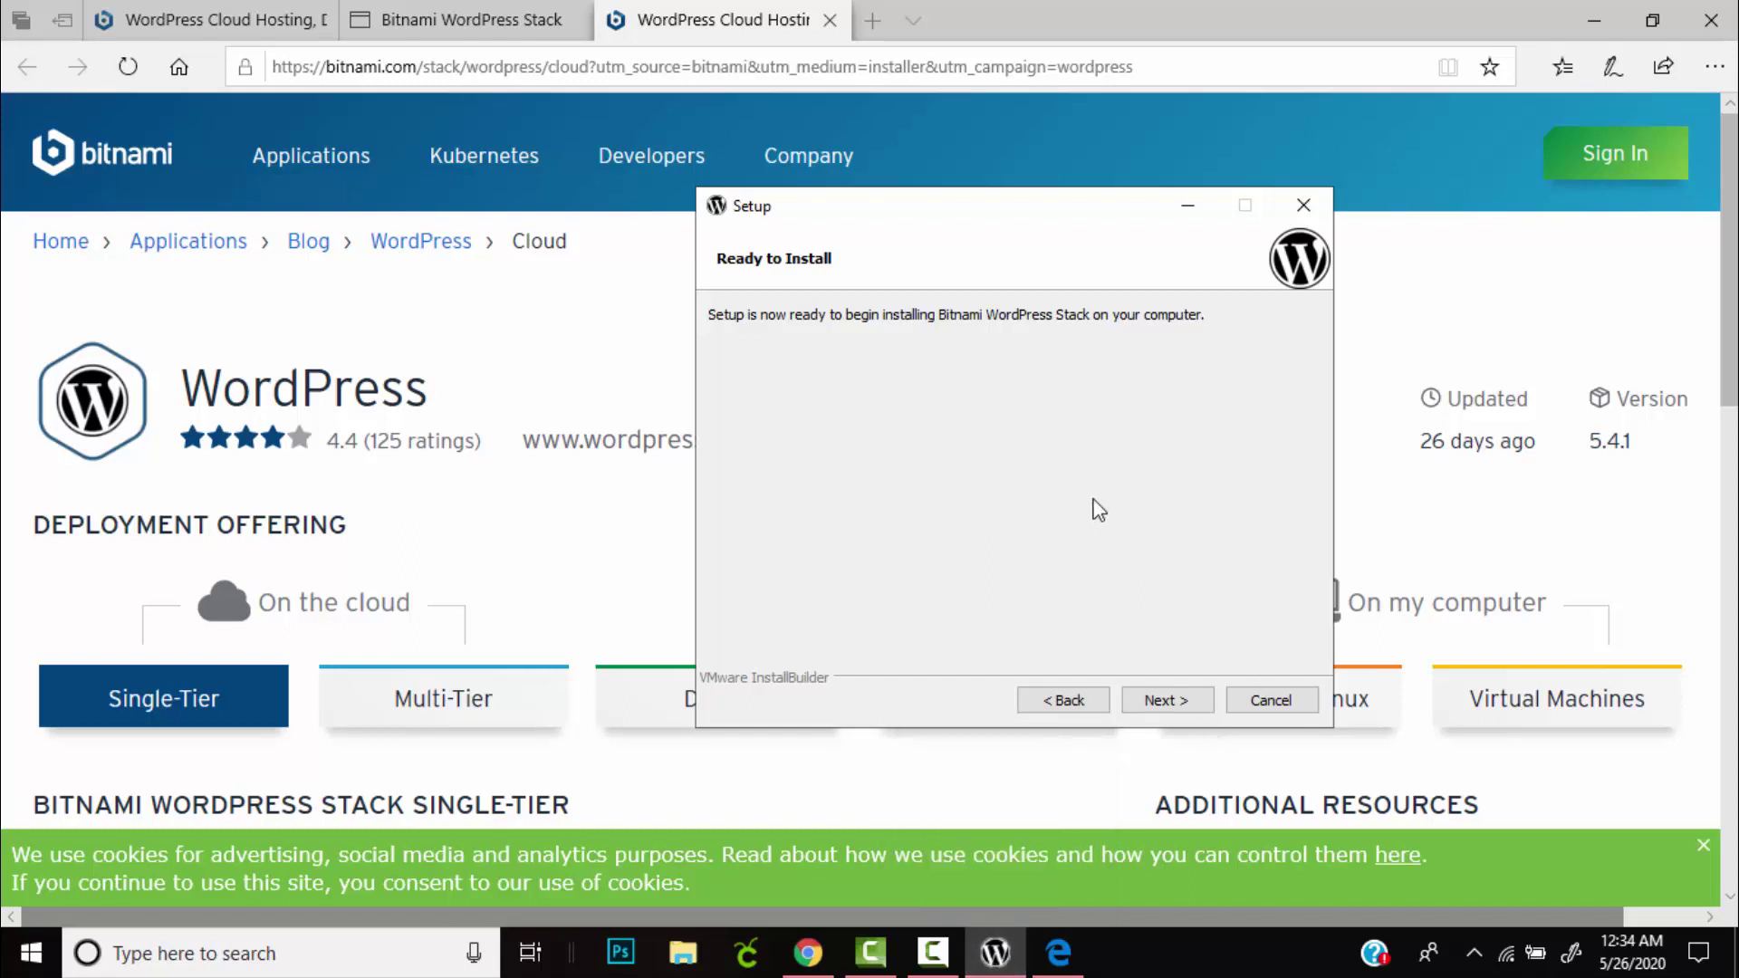
{"action": "left_click", "coordinate": [1180, 698]}
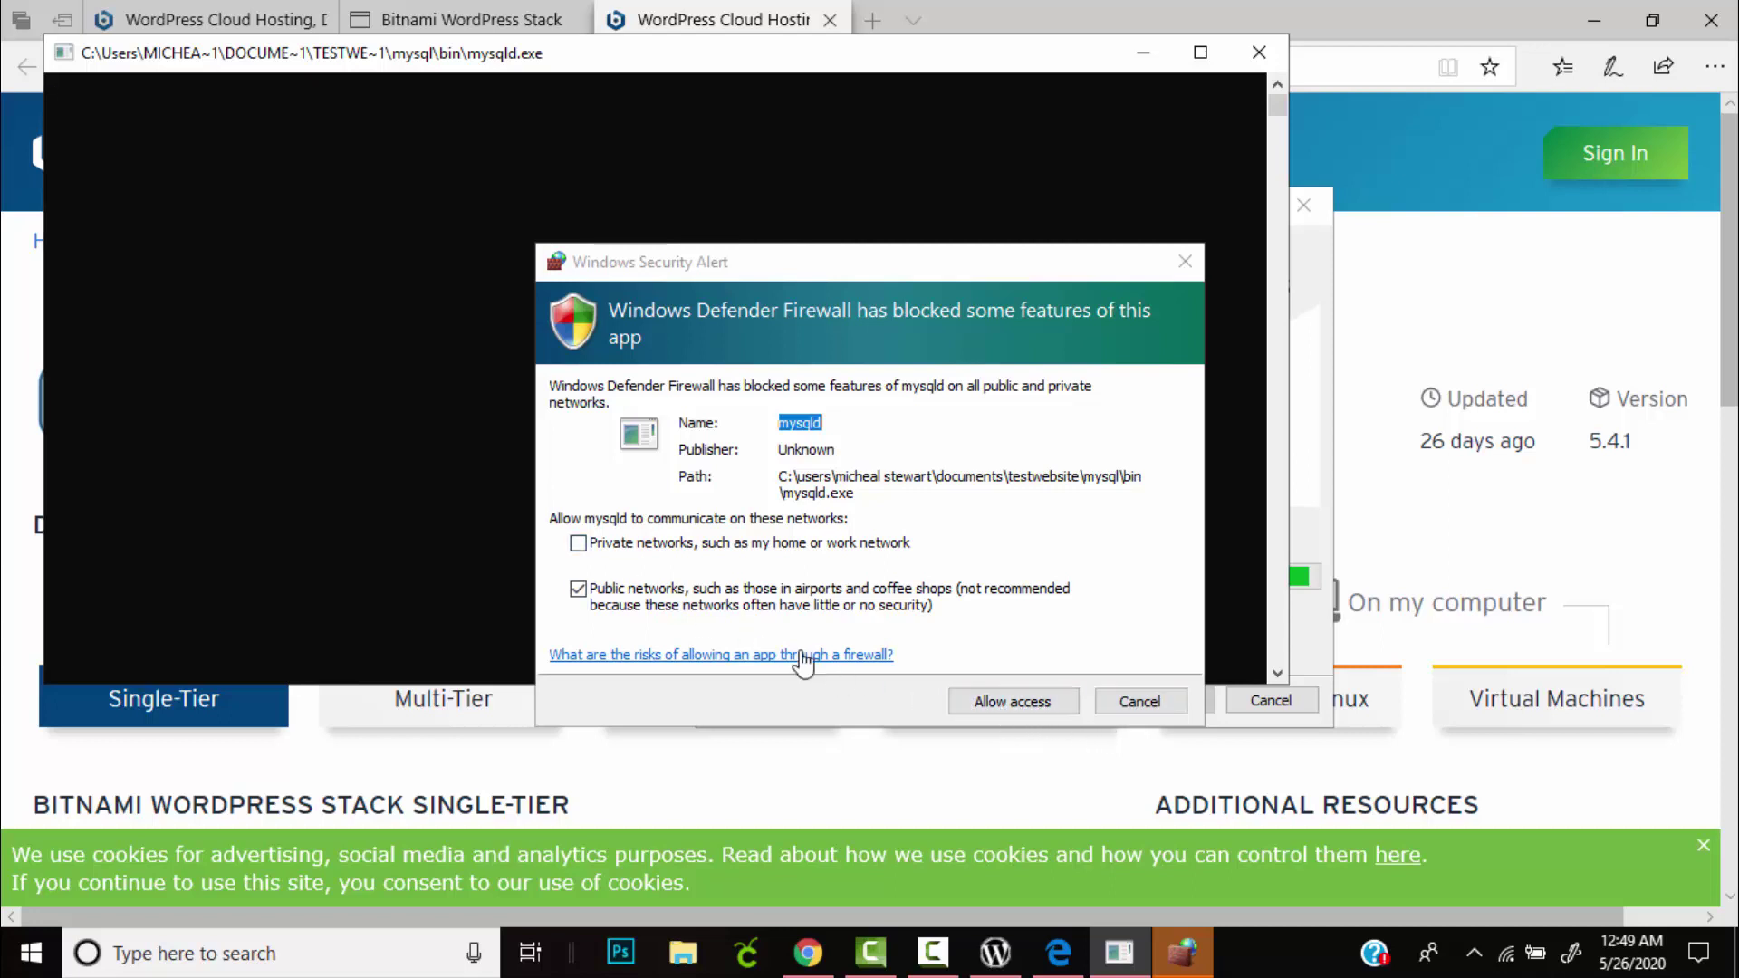
Grant mysqld and Apache HTTP Server firewall access on private and public networks.
{"action": "left_click", "coordinate": [589, 549]}
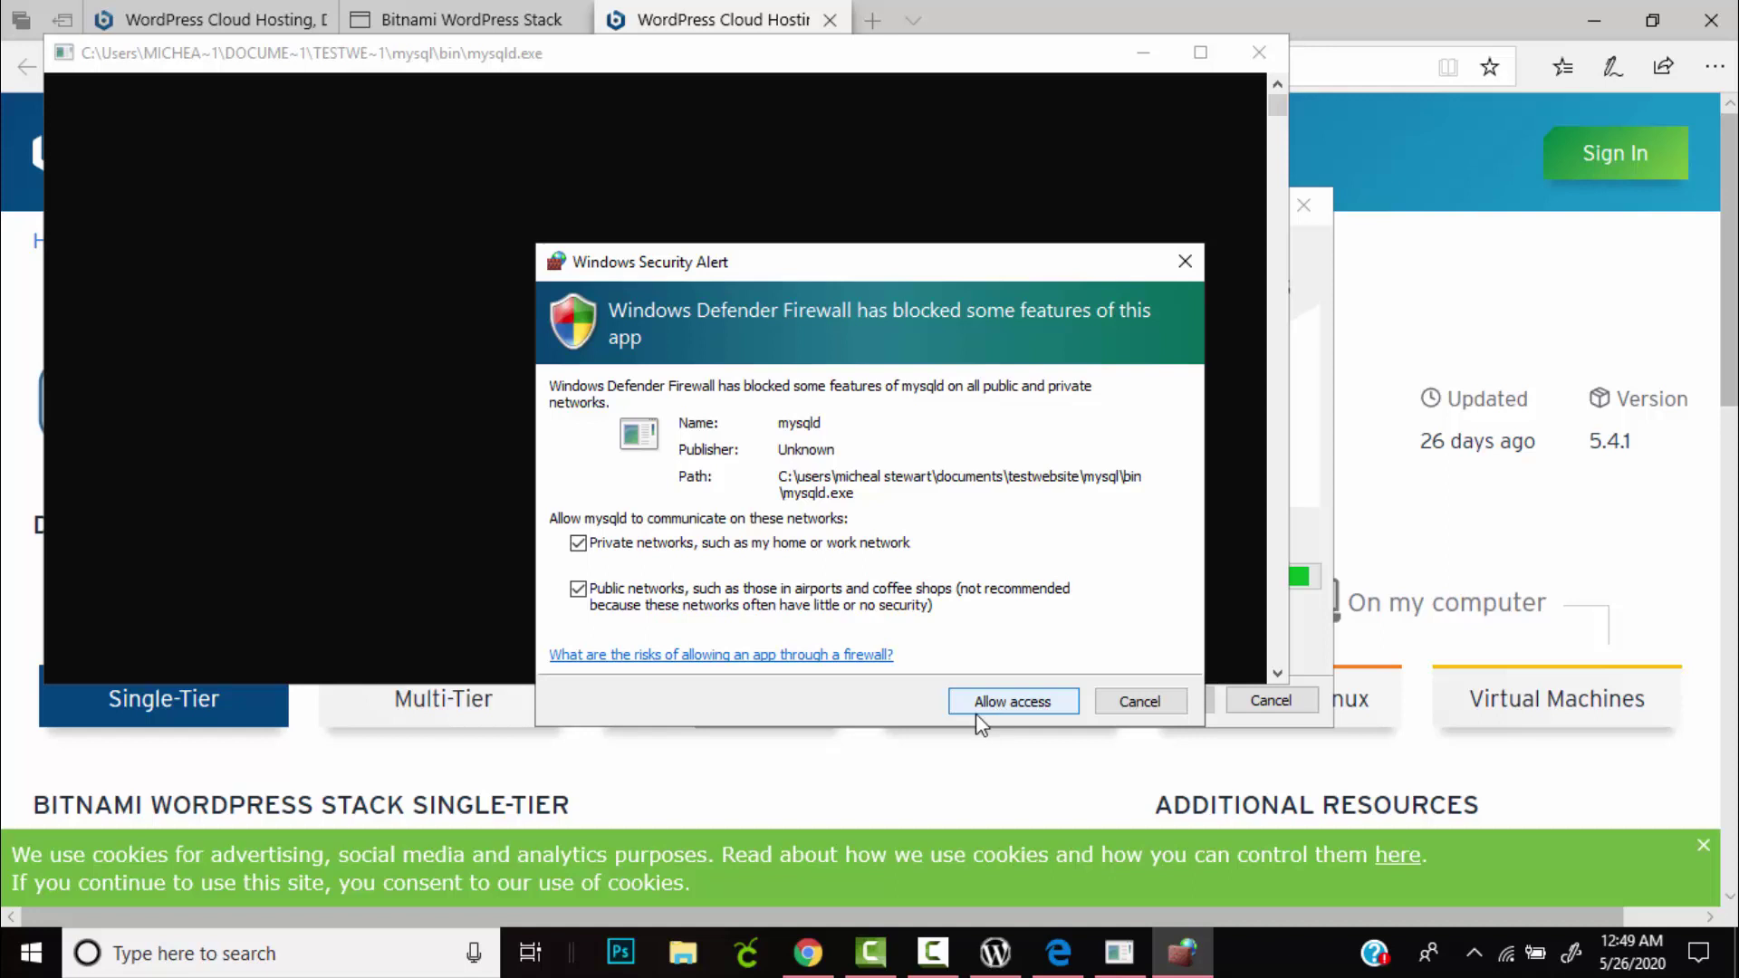
{"action": "left_click", "coordinate": [1016, 716]}
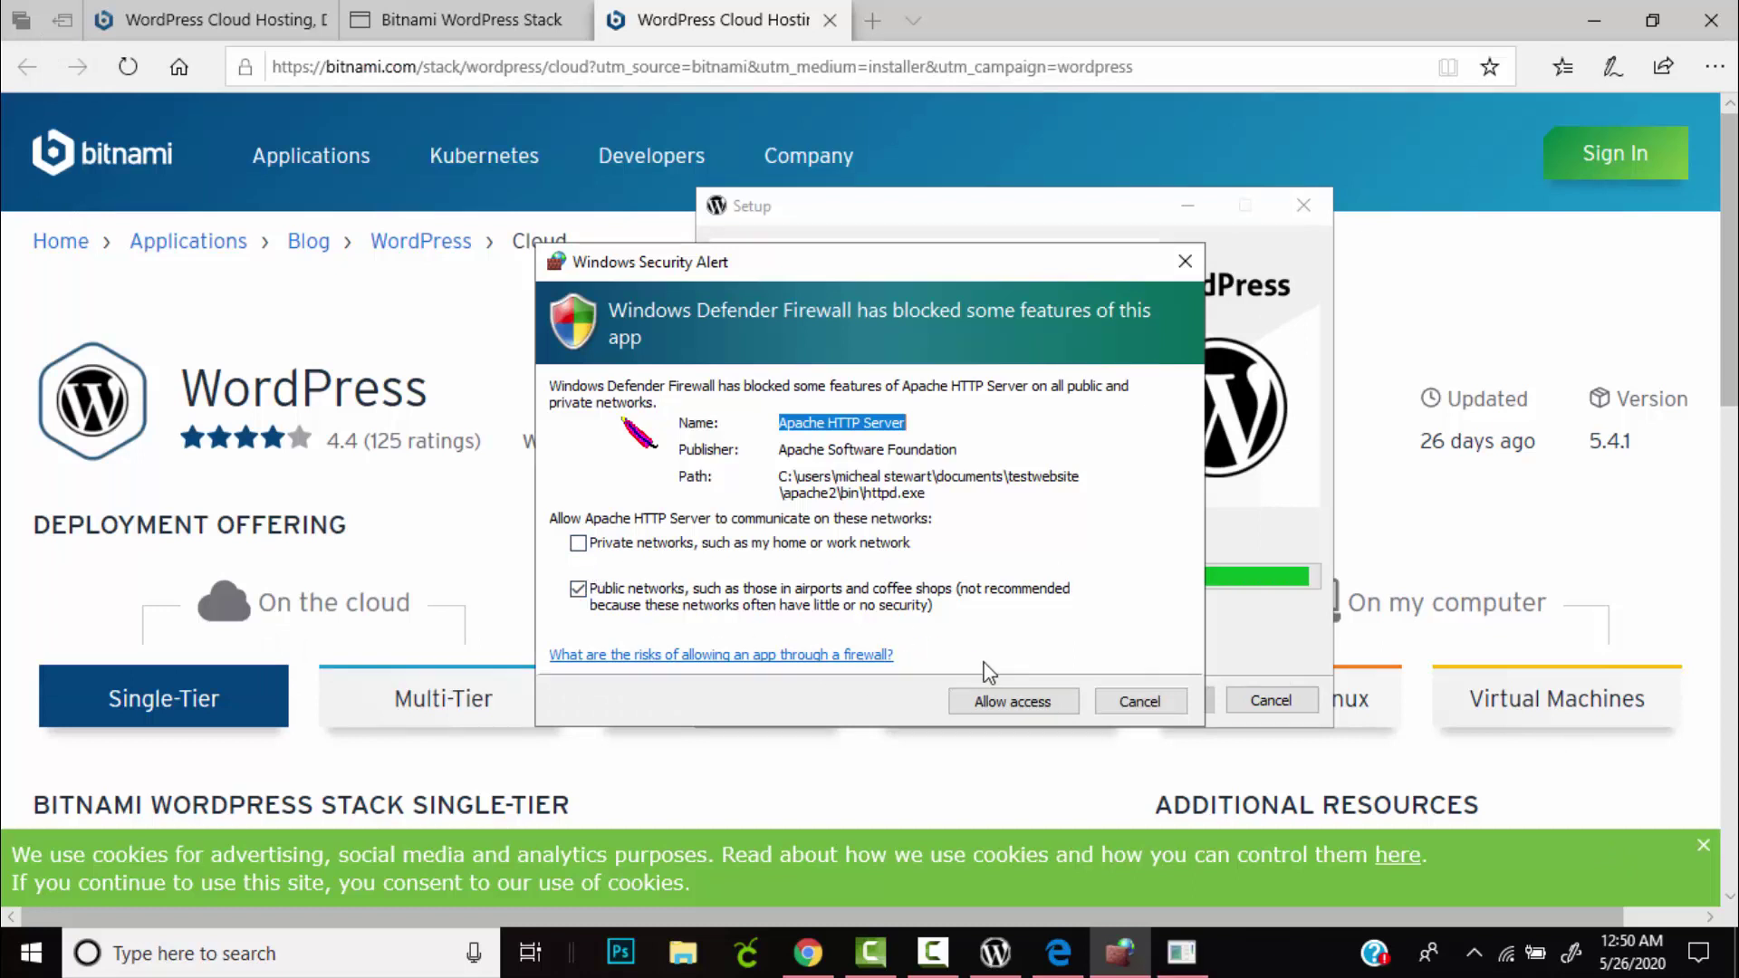
{"action": "left_click", "coordinate": [580, 545]}
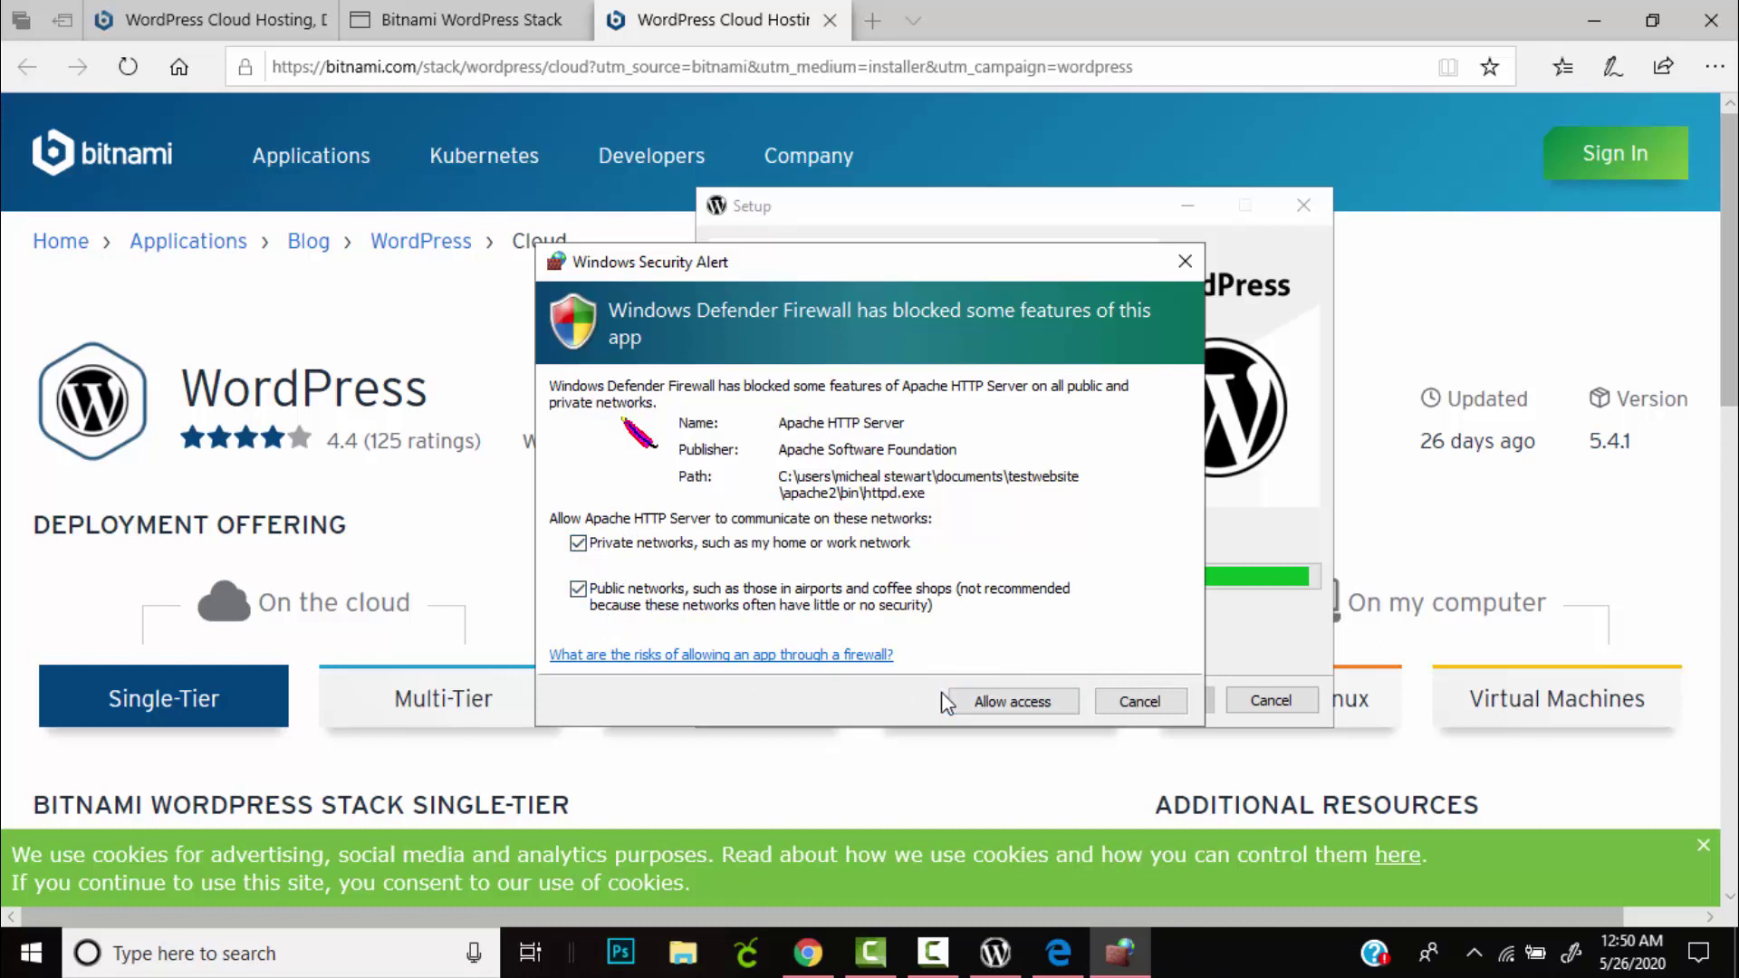
{"action": "left_click", "coordinate": [1004, 703]}
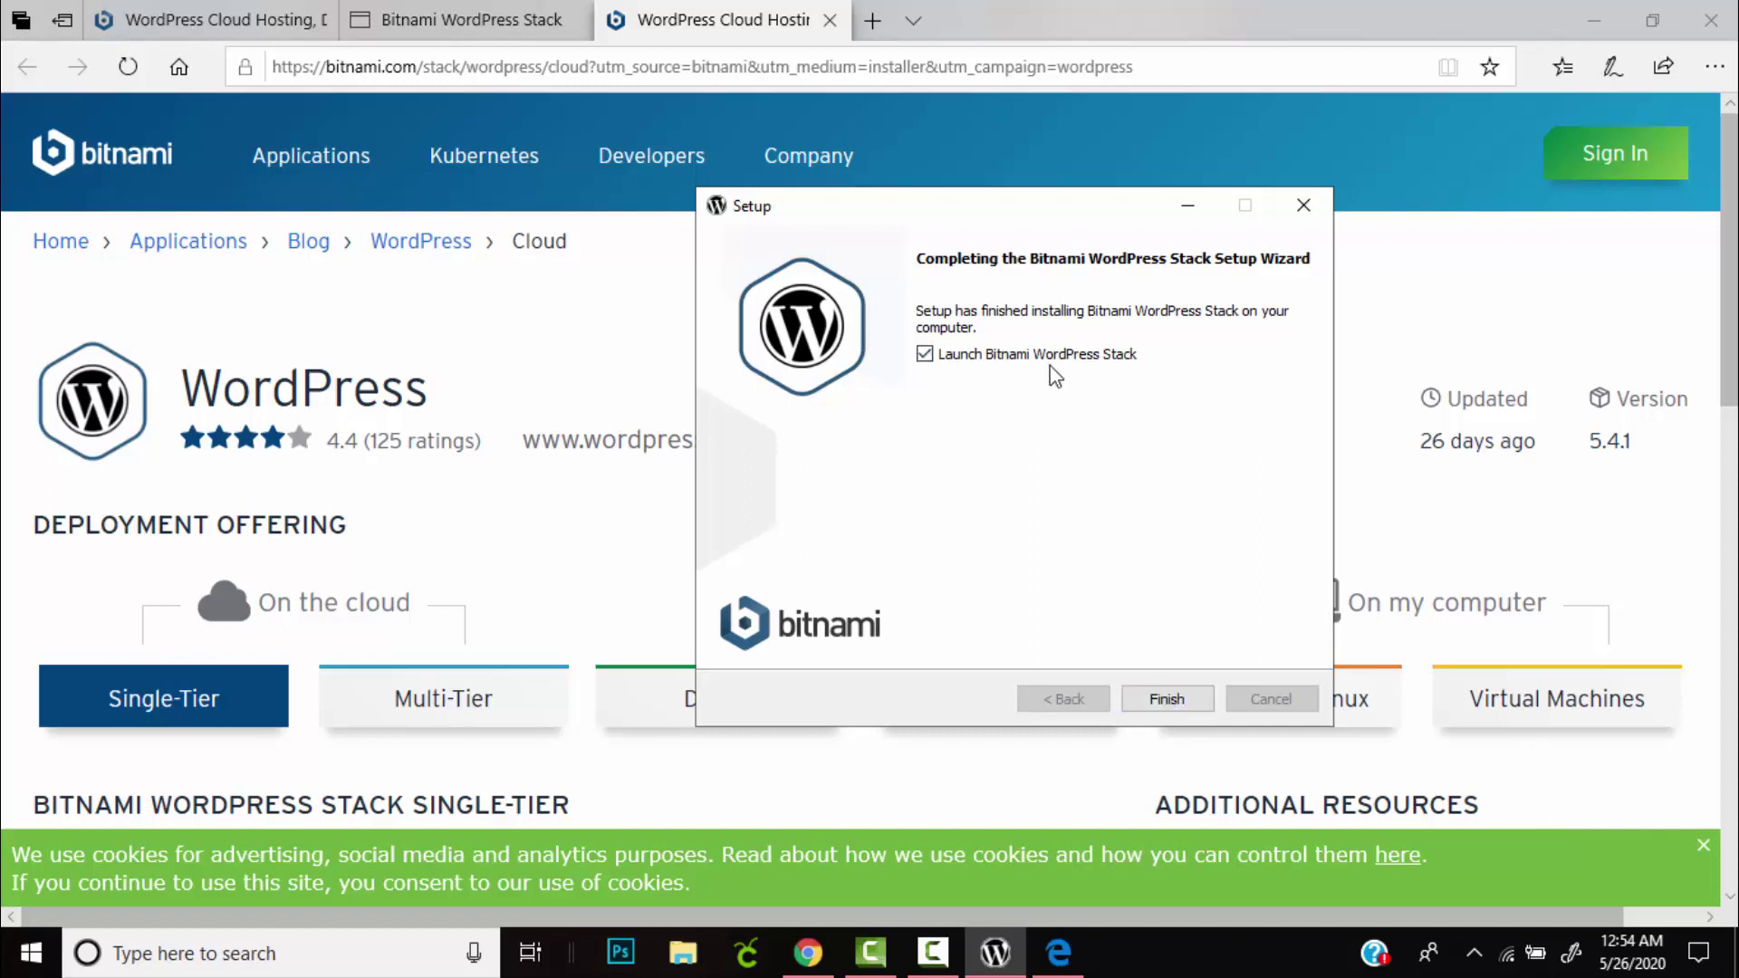
Finish the setup with 'Launch Bitnami WordPress Stack' enabled.
{"action": "left_click", "coordinate": [1172, 701]}
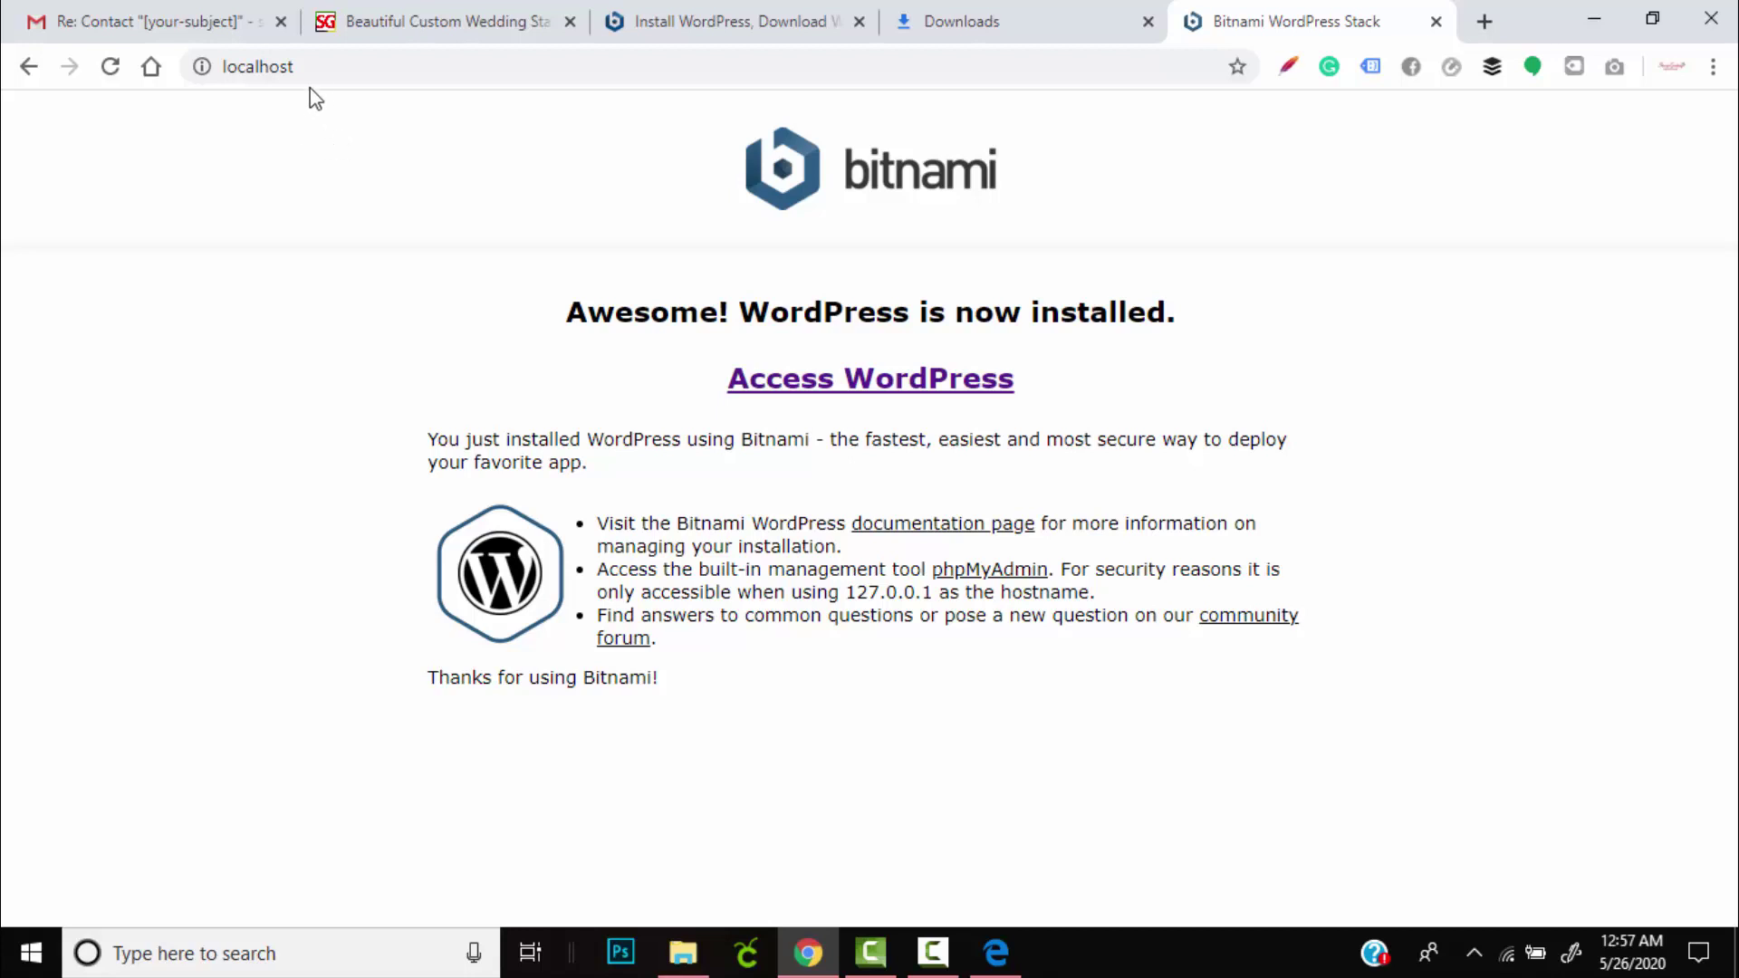
Open the local WordPress site at localhost/wordpress and look over its Hello world! post.
{"action": "left_click", "coordinate": [233, 66]}
{"action": "left_click", "coordinate": [221, 95]}
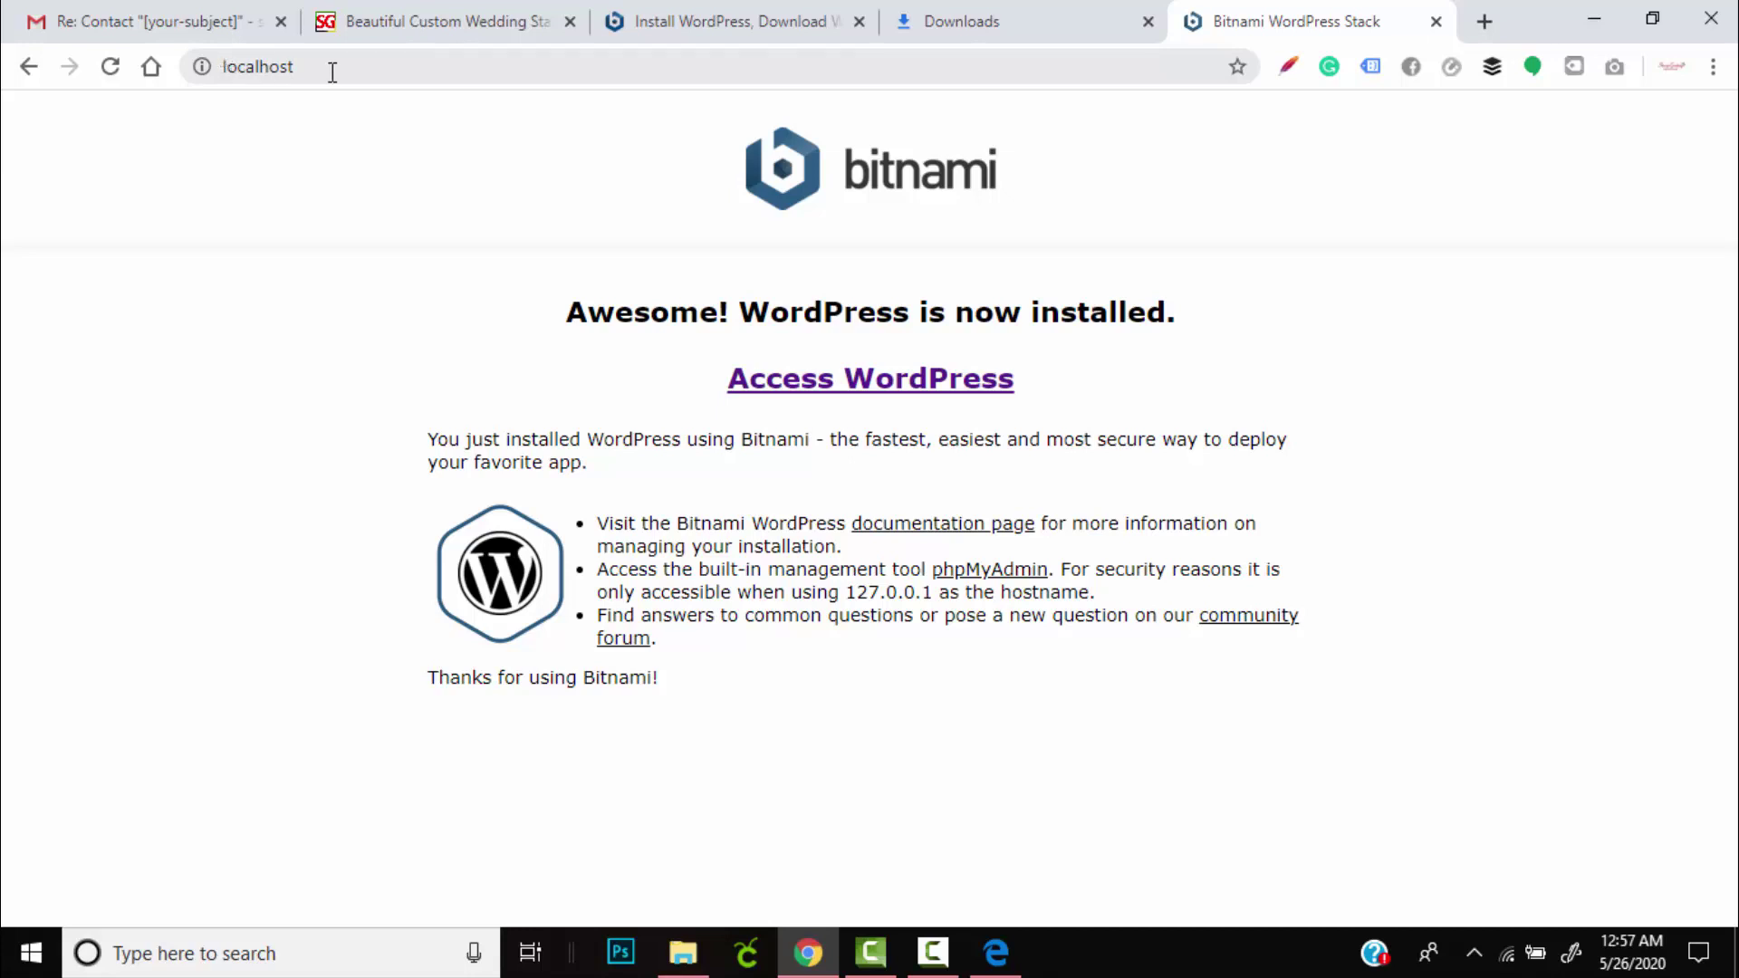
{"action": "left_click", "coordinate": [828, 390]}
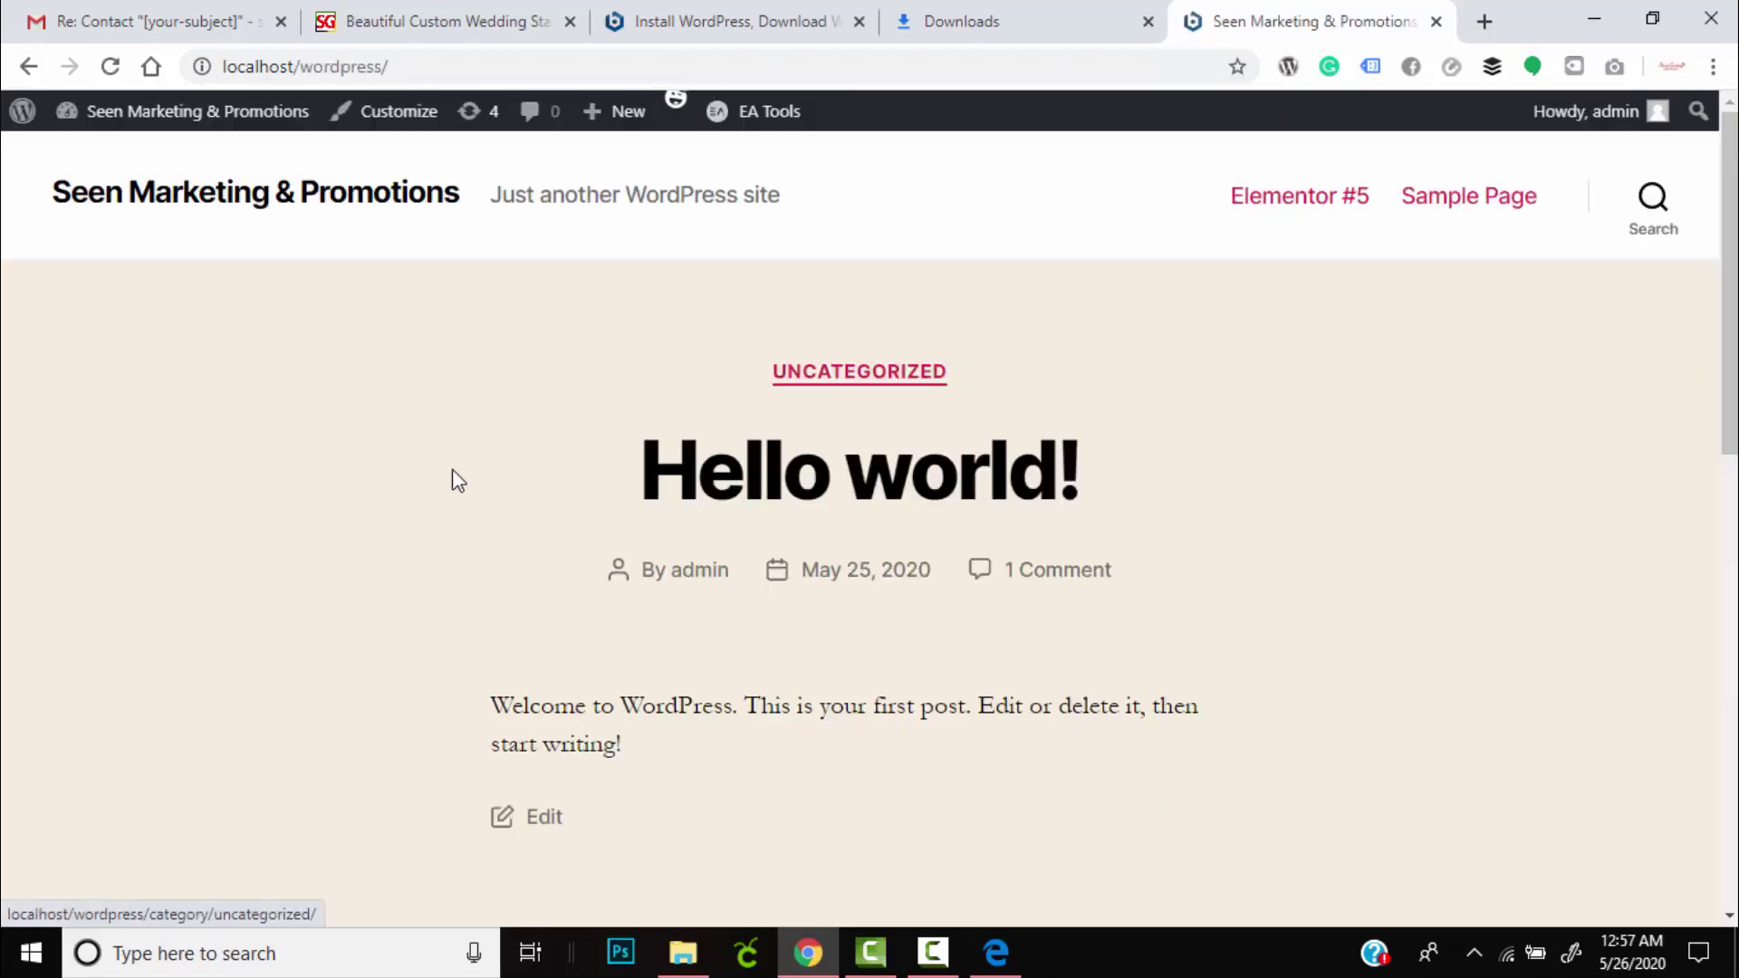
{"action": "scroll", "coordinate": [653, 524], "scroll_direction": "down", "scroll_amount": 15}
{"action": "scroll", "coordinate": [622, 531], "scroll_direction": "up", "scroll_amount": 15}
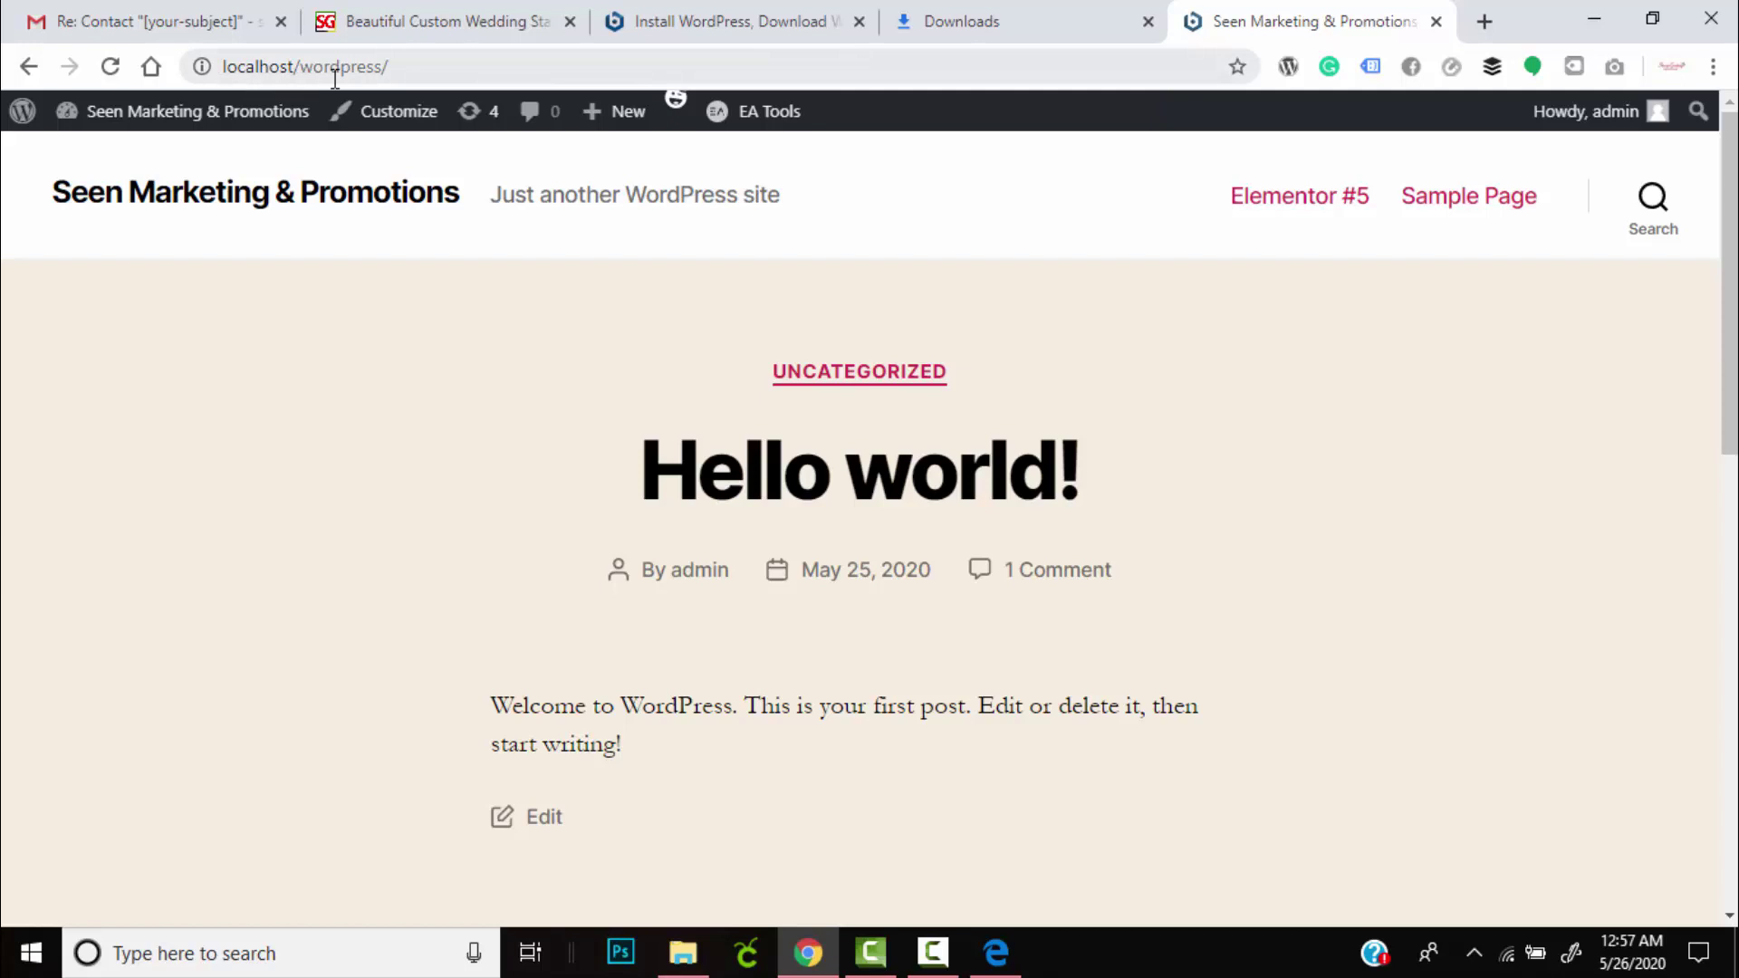
Go to the site's login/ page and sign in with the administrator password to reach the Dashboard.
{"action": "left_click", "coordinate": [413, 69]}
{"action": "left_click", "coordinate": [414, 71]}
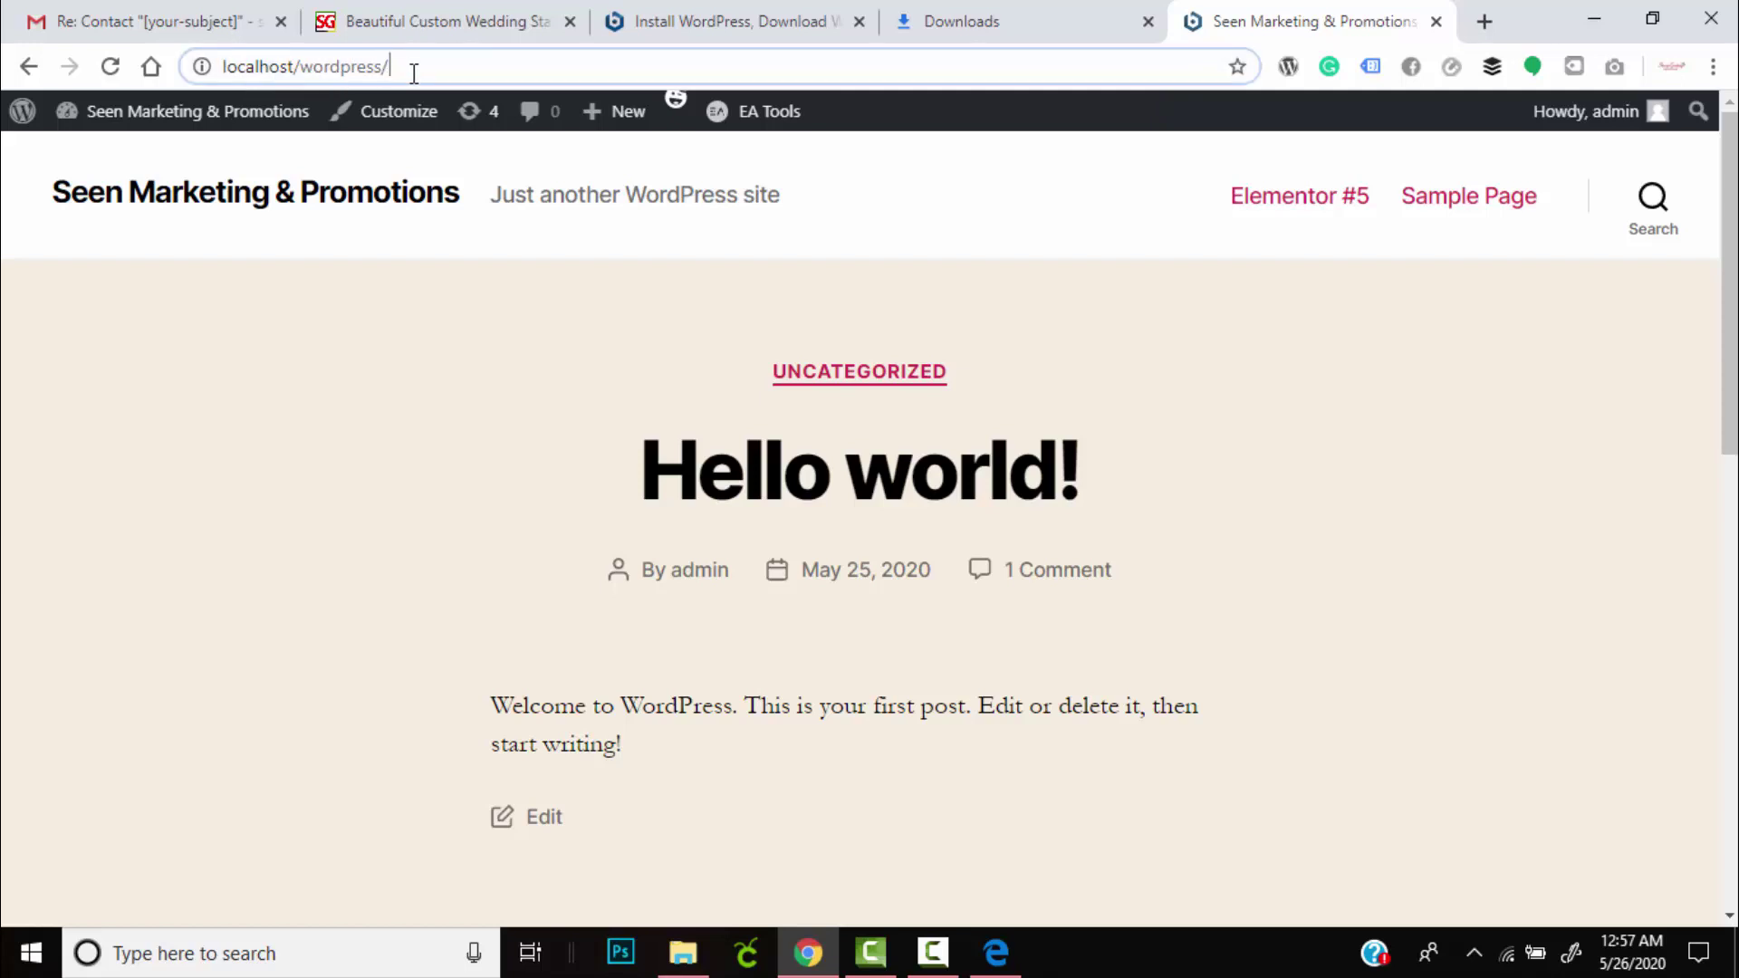
{"action": "type", "text": "log"}
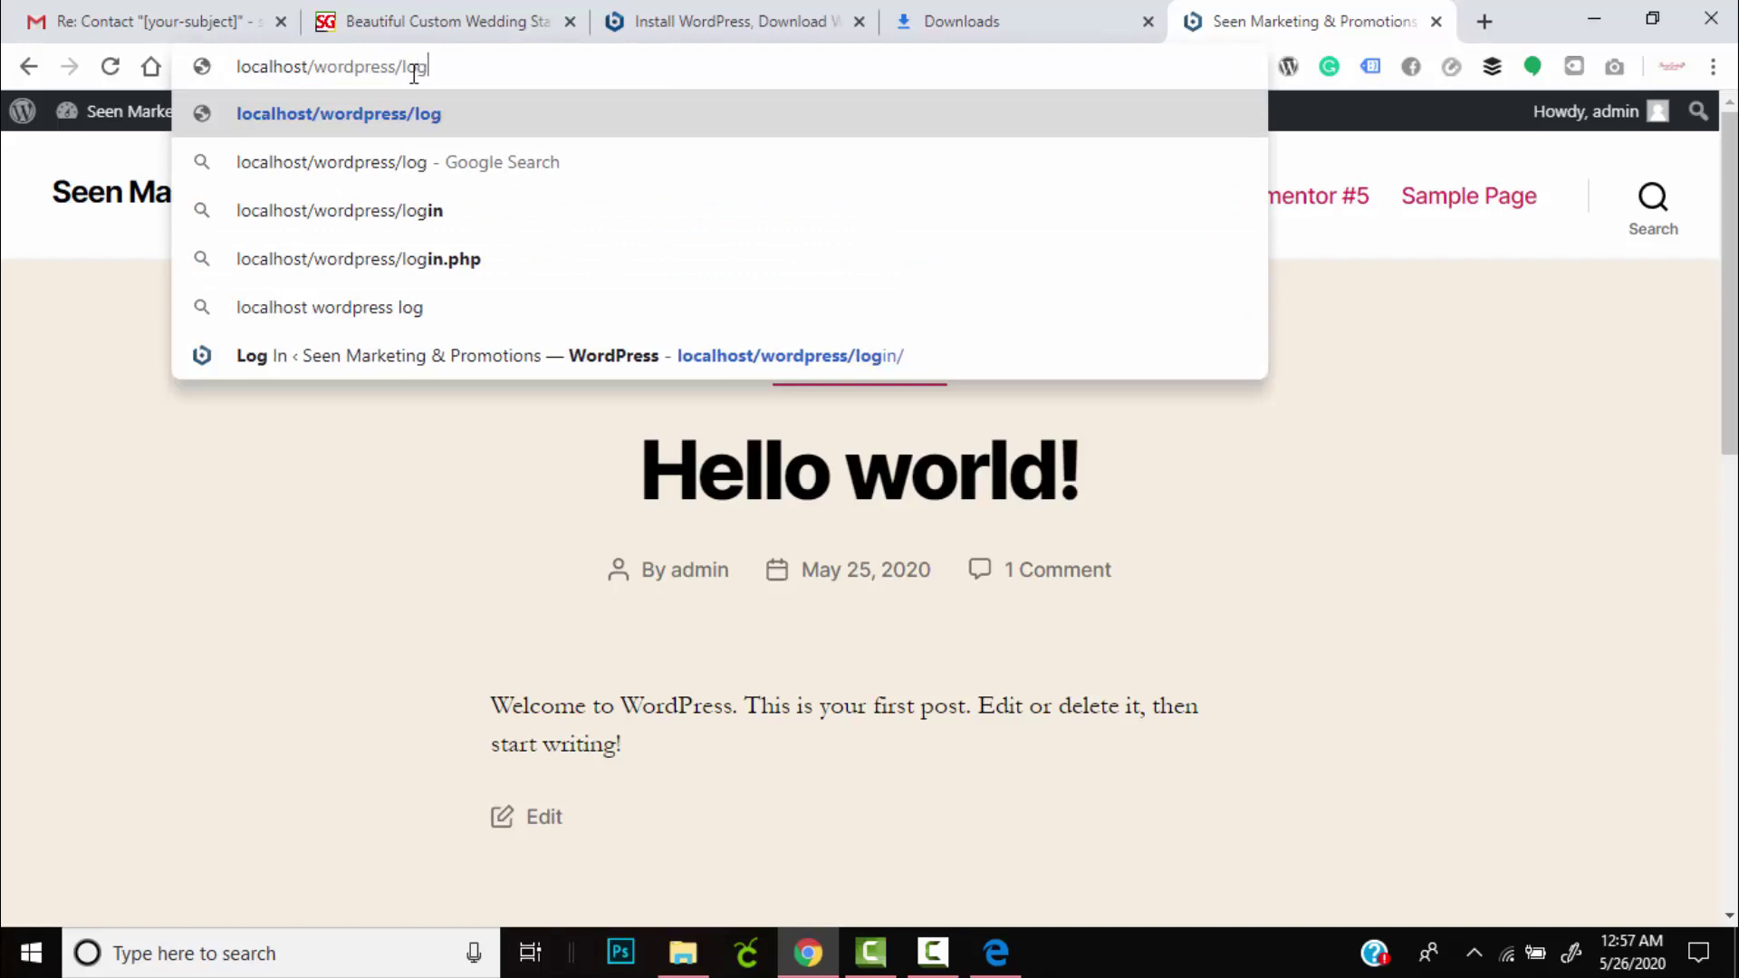
{"action": "type", "text": "in/"}
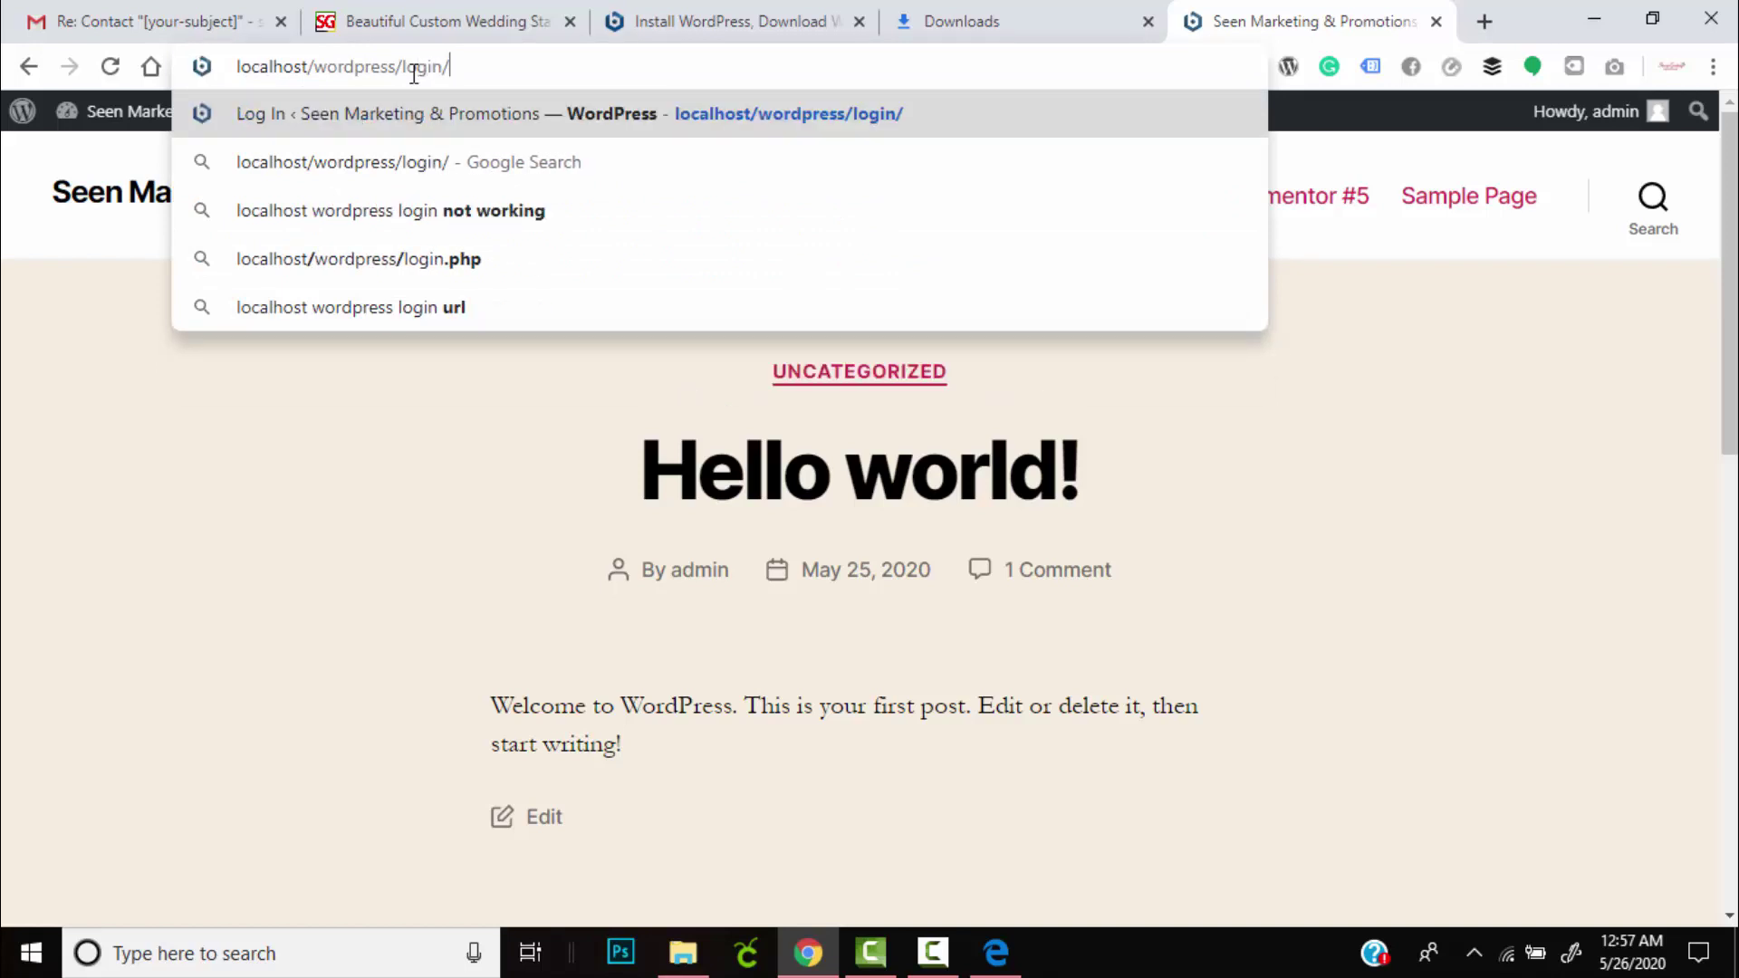
{"action": "key", "text": "Return"}
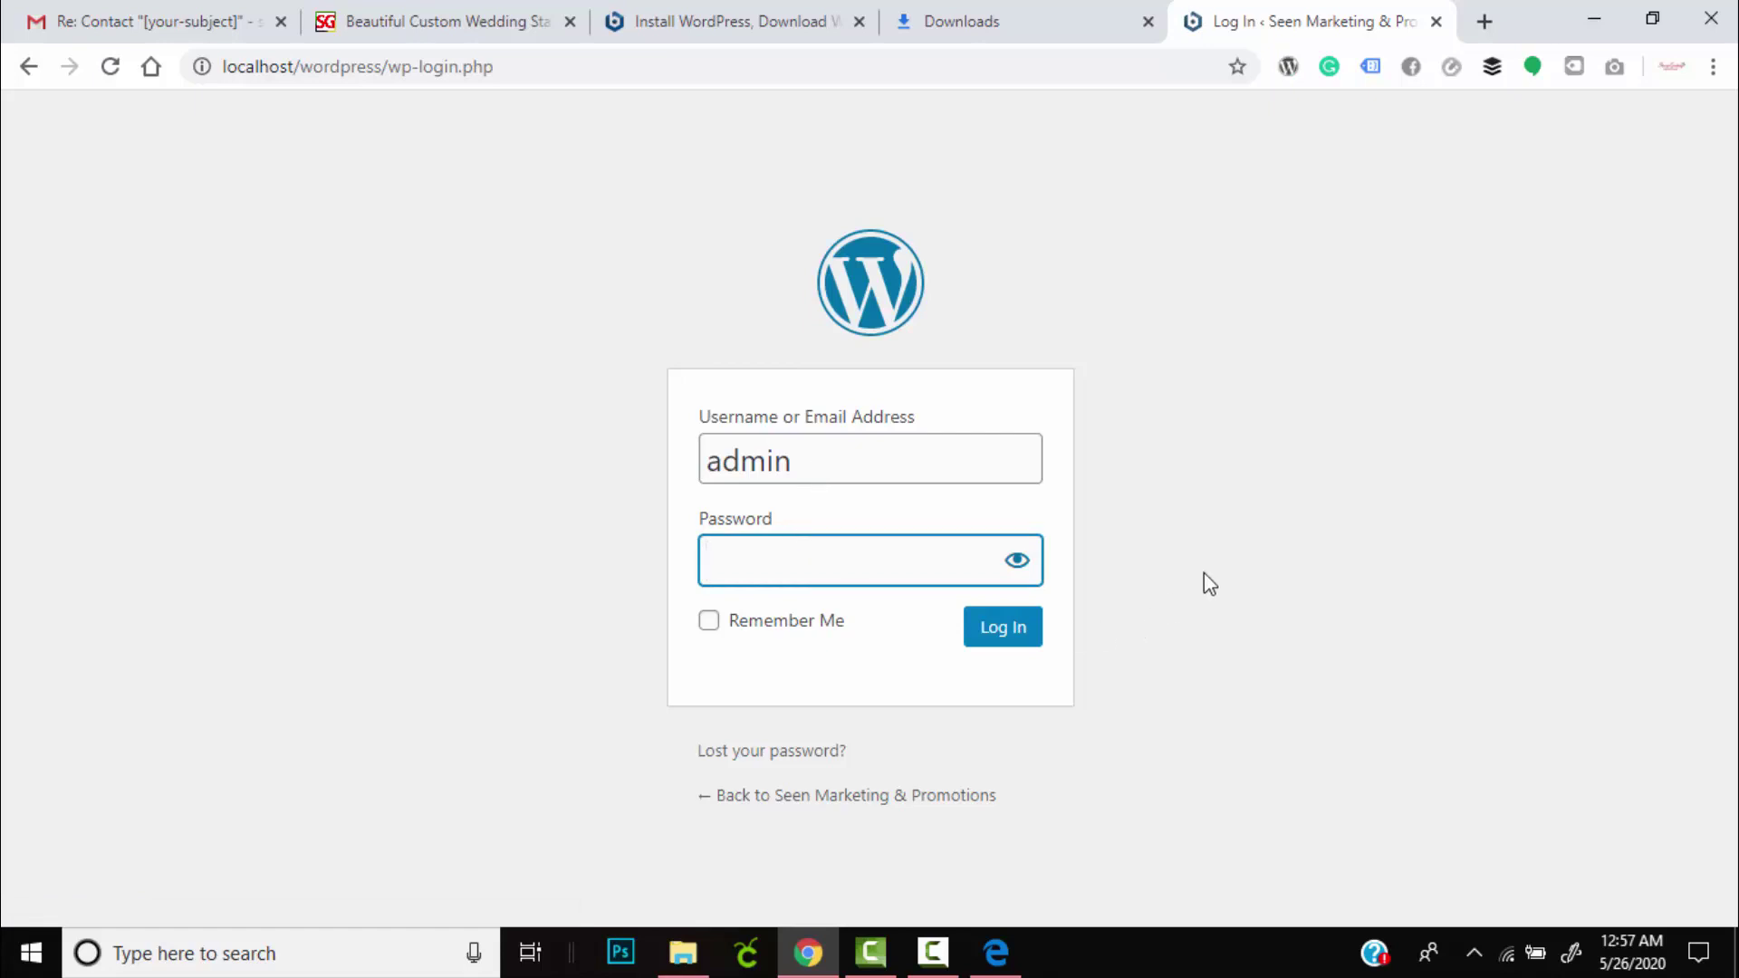
{"action": "type", "text": "admin@123"}
{"action": "left_click", "coordinate": [1023, 639]}
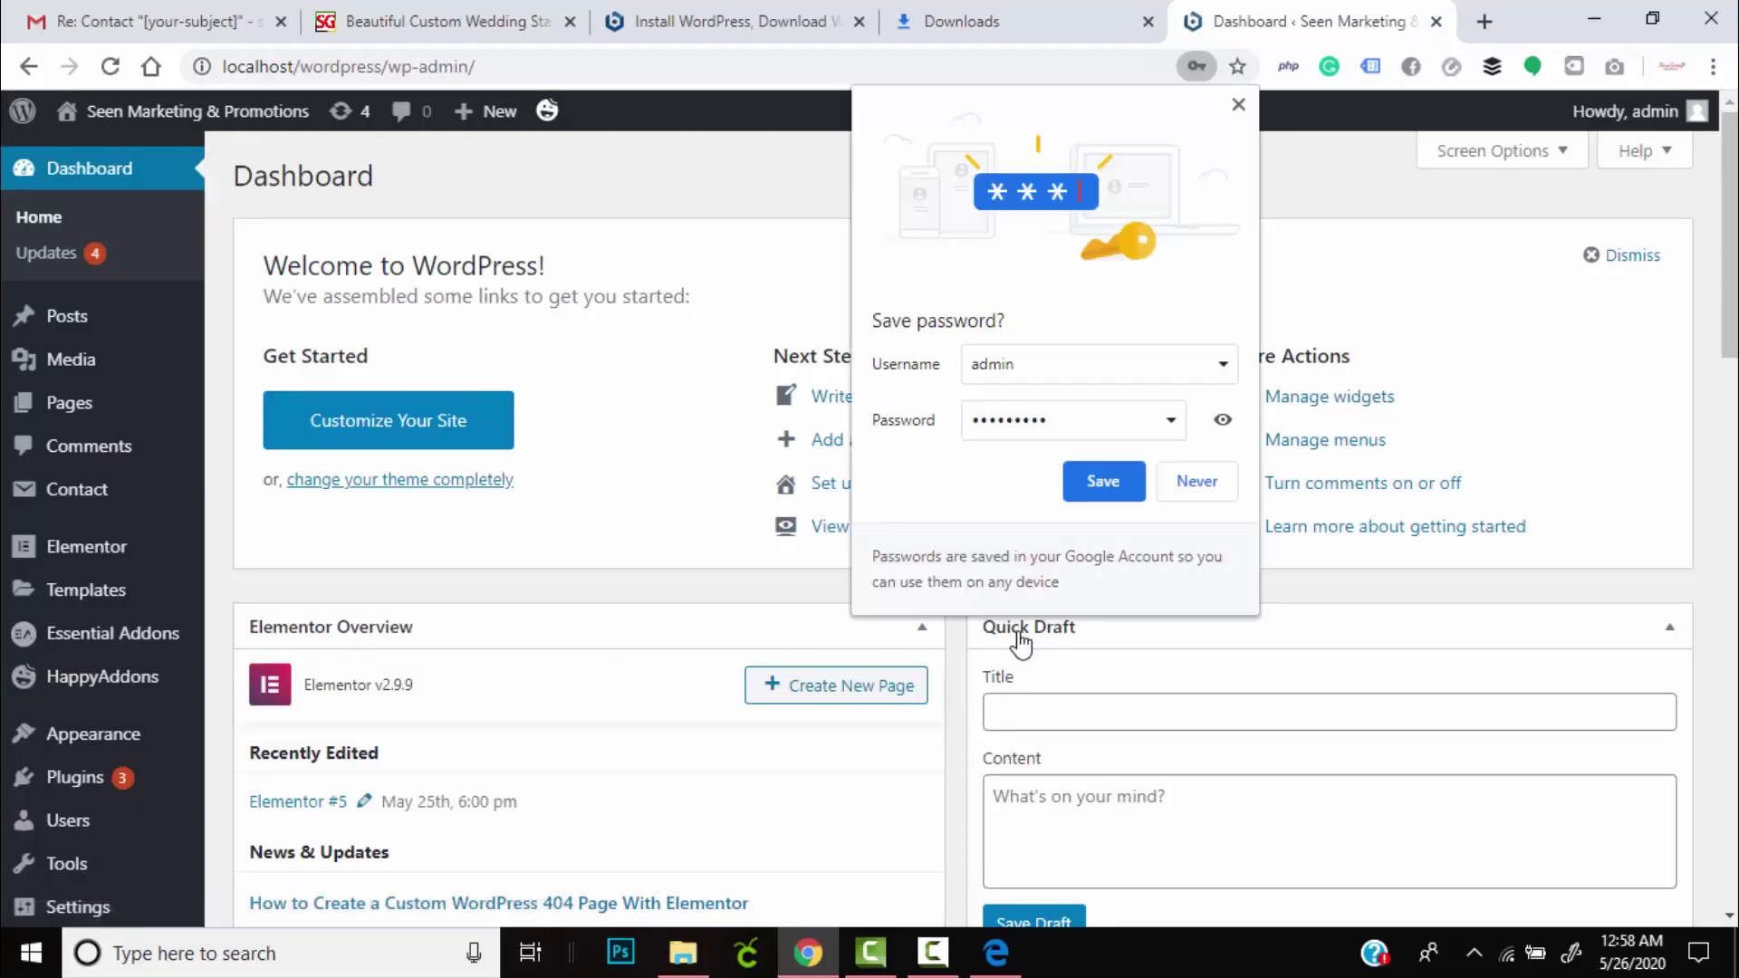
Dismiss Chrome's 'Save password?' prompt over the WordPress Dashboard.
{"action": "left_click", "coordinate": [1238, 105]}
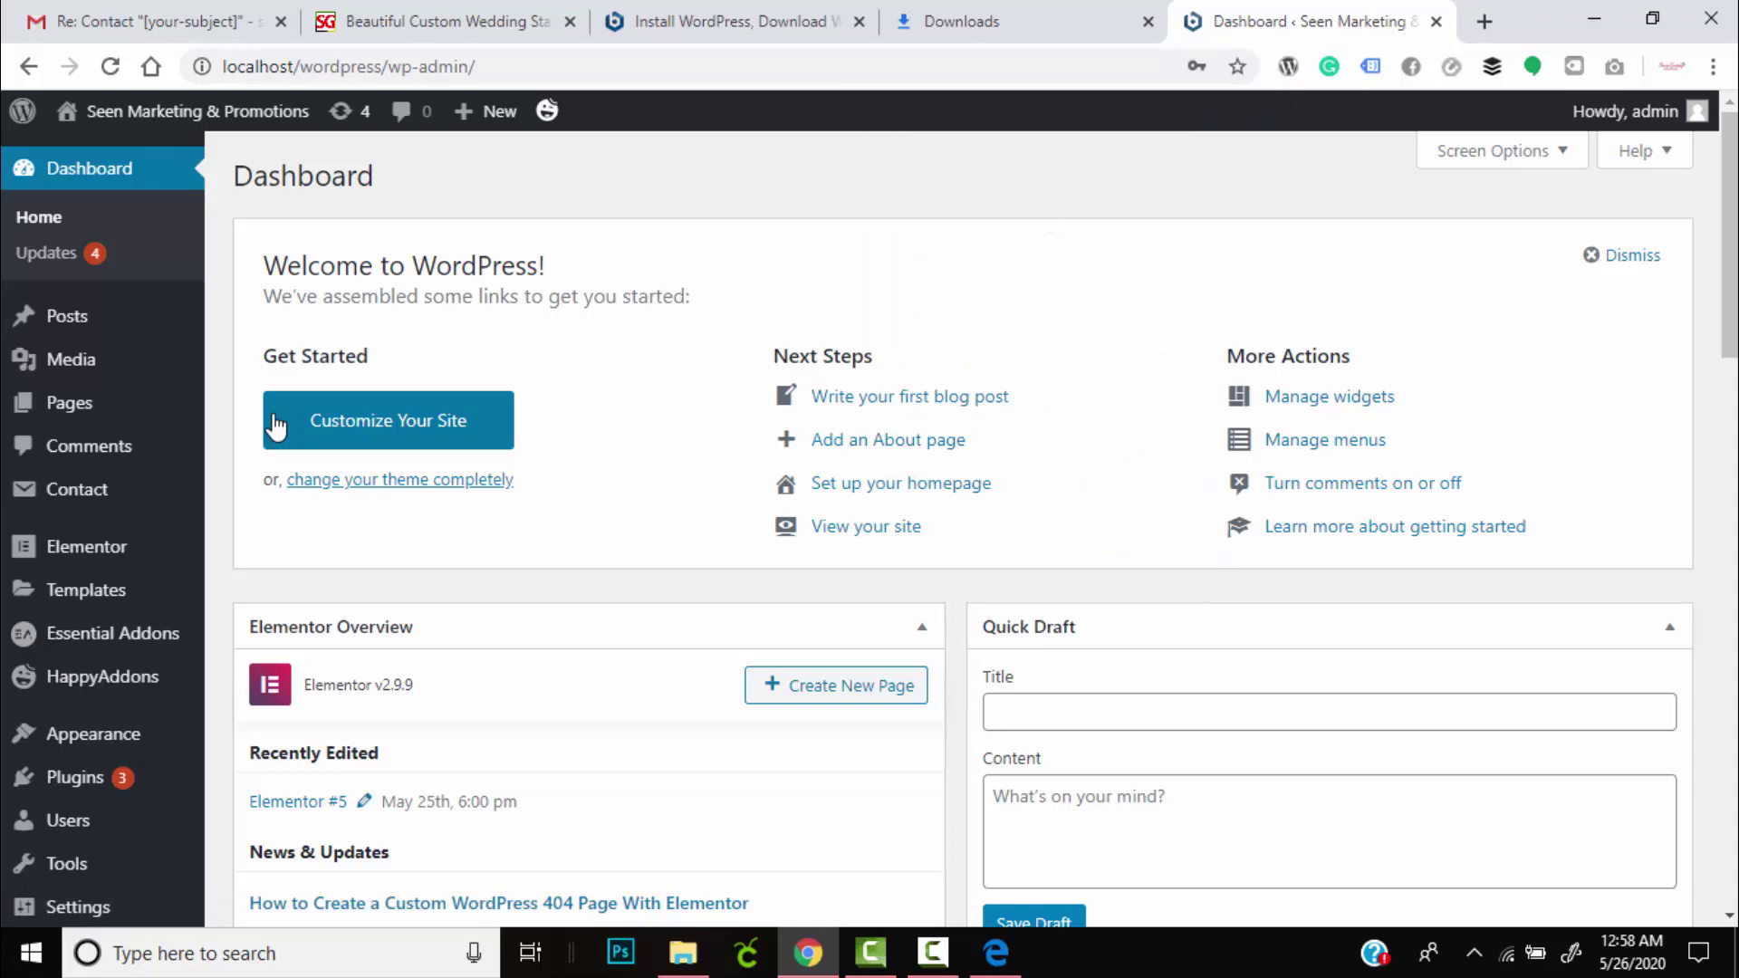